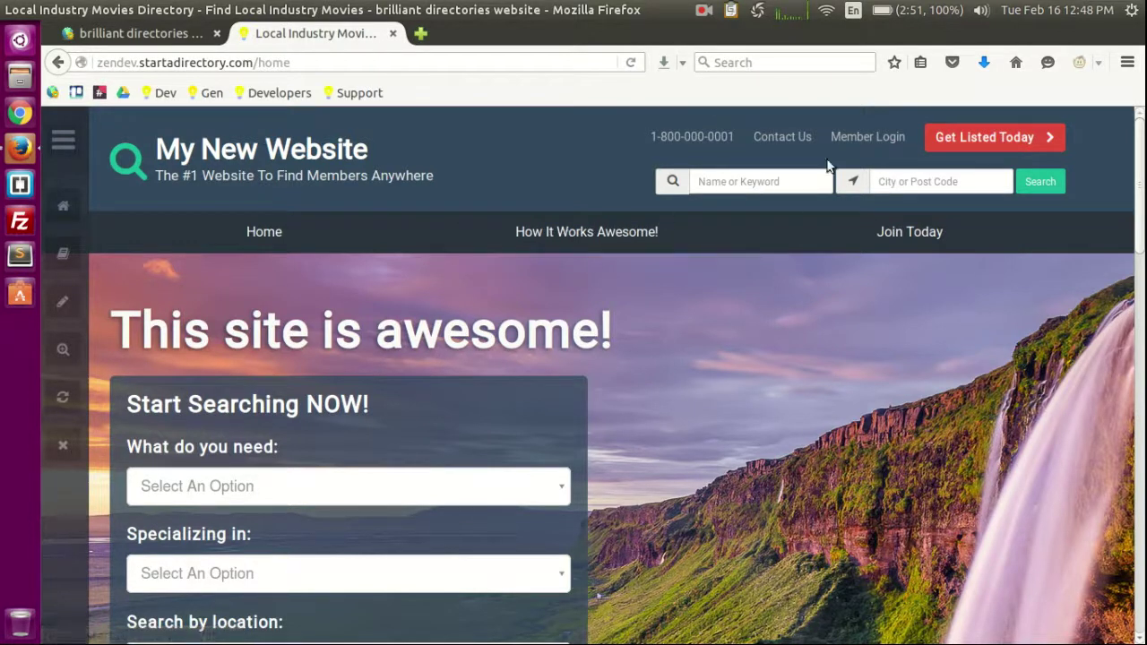
Open the join page and scroll through the Basic, Featured ($9.99/month) and Premium ($19.99/month) plans
click(1008, 144)
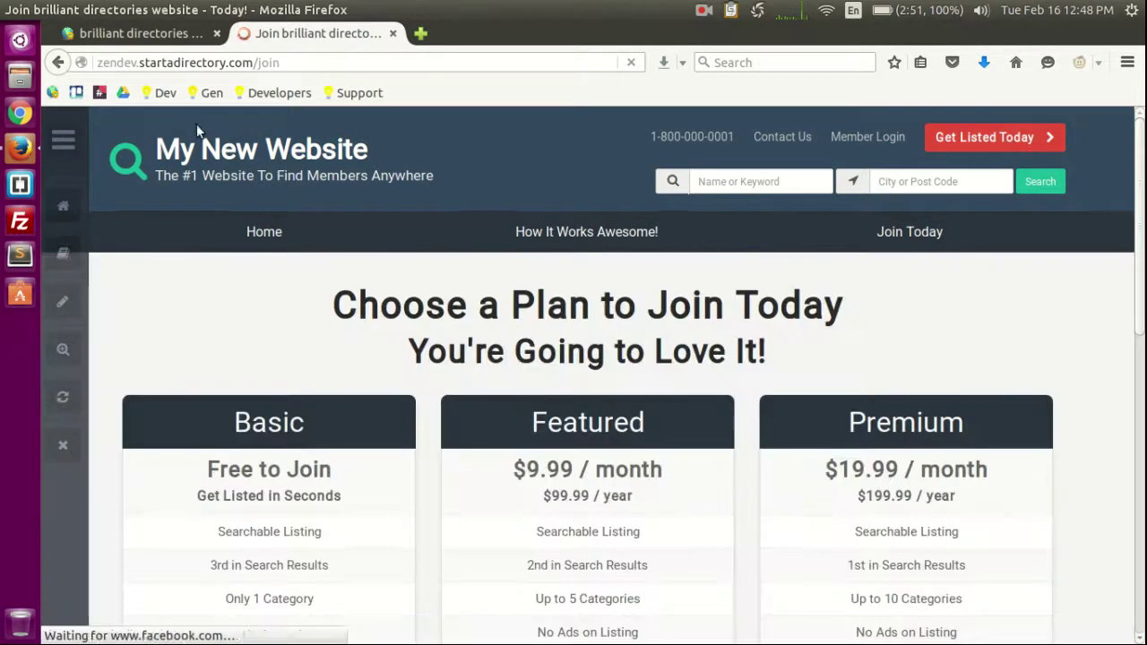
click(256, 63)
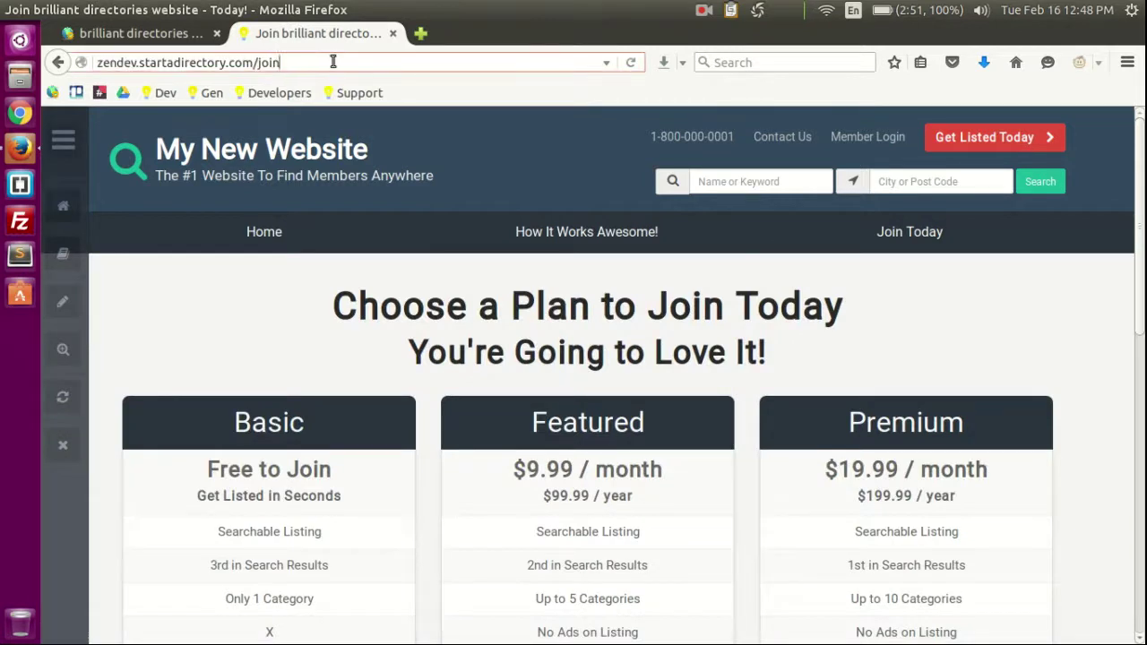
scroll(638, 311, down, 2)
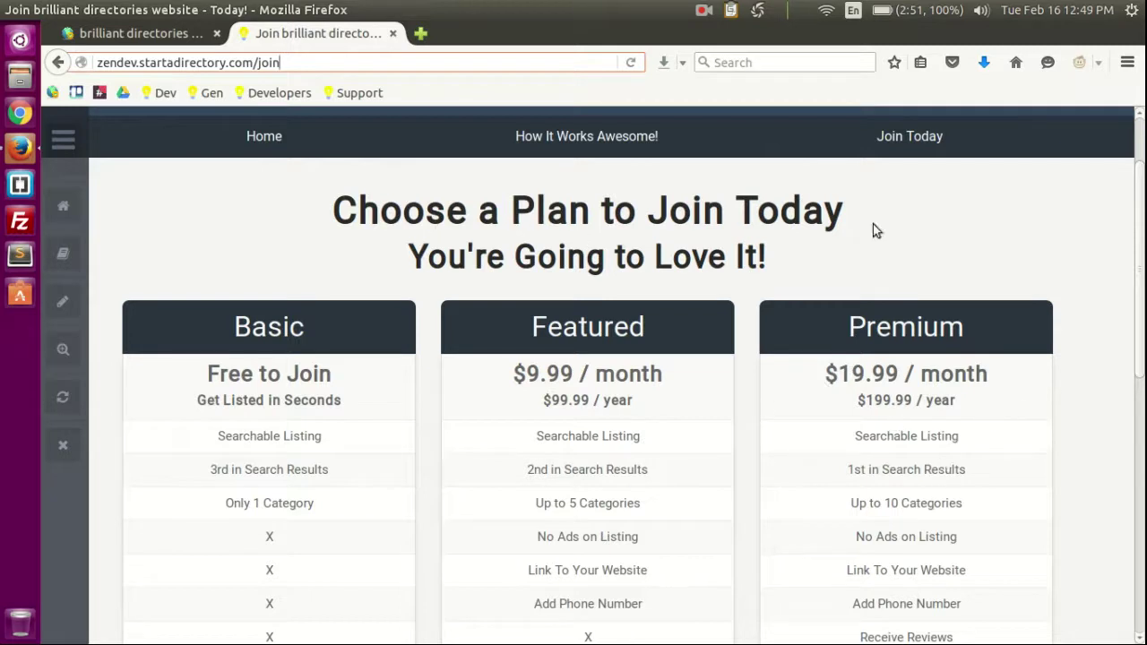
scroll(1062, 259, down, 2)
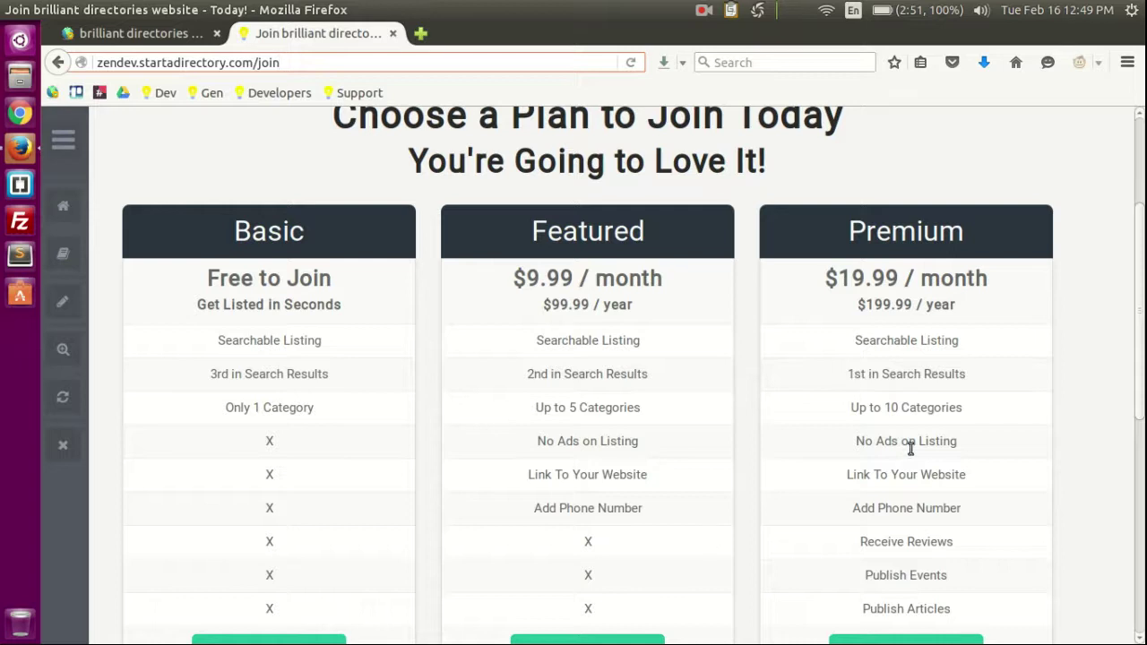
scroll(740, 445, up, 3)
scroll(365, 400, down, 2)
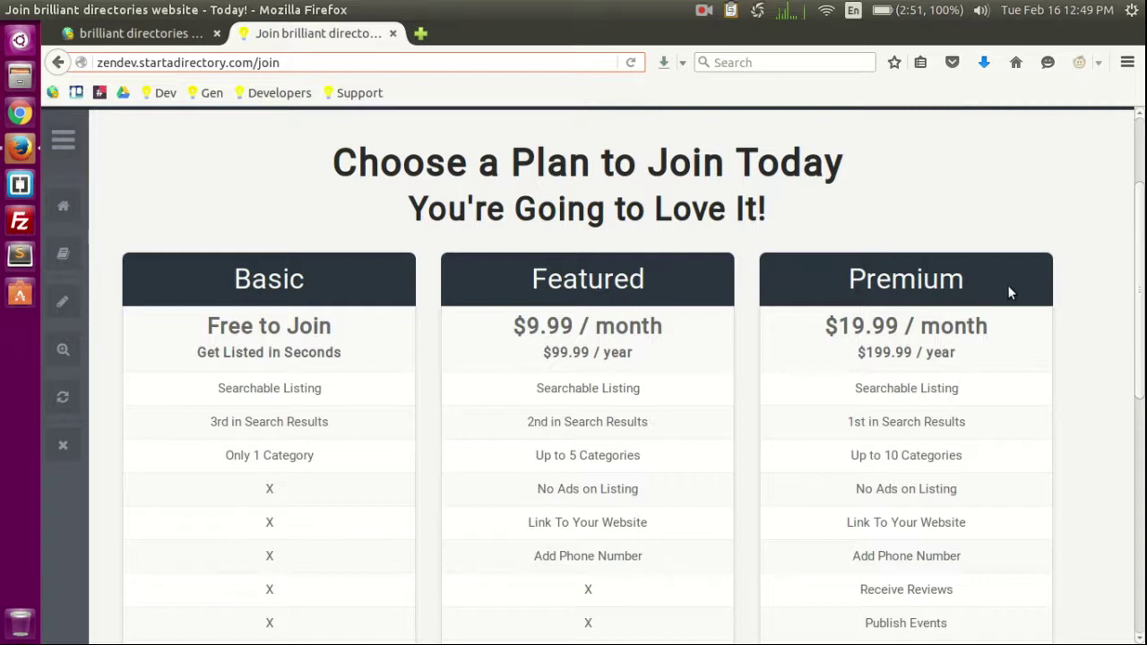
In the admin console, open Toolbox > Menu Manager to list the site's menus
click(151, 34)
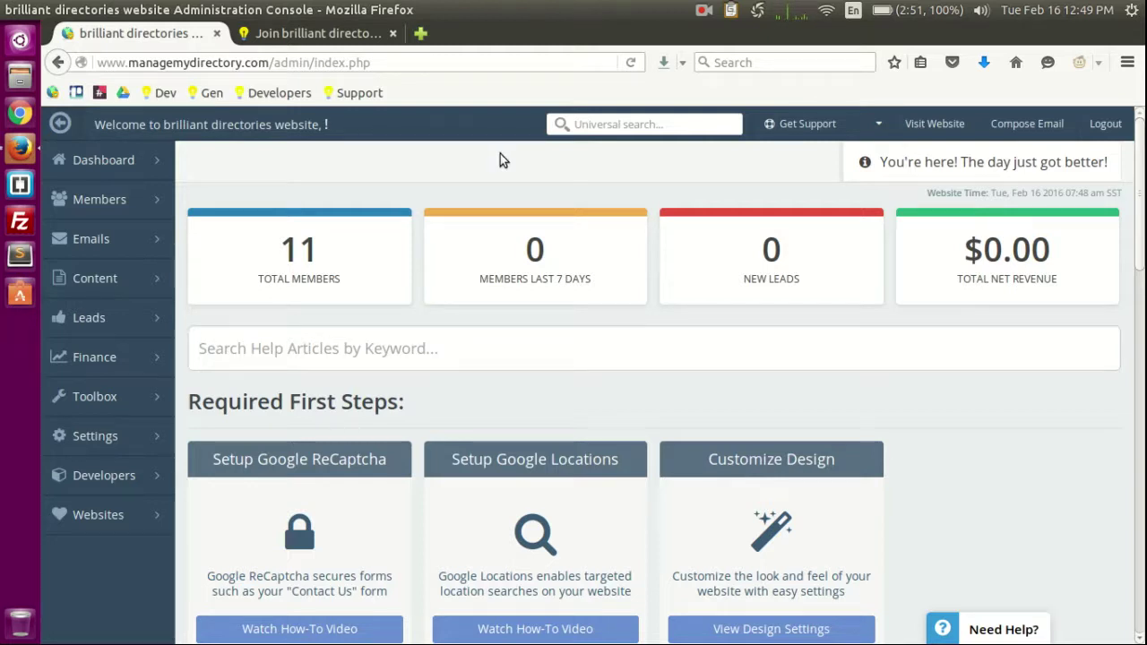
mouse_move(146, 397)
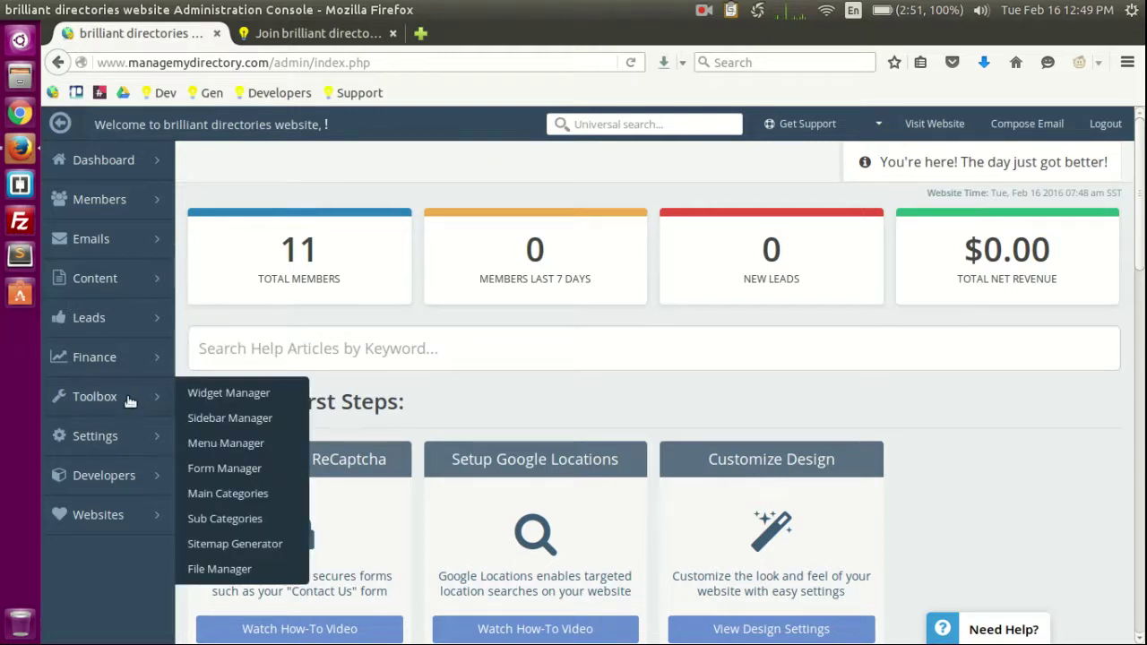
click(240, 446)
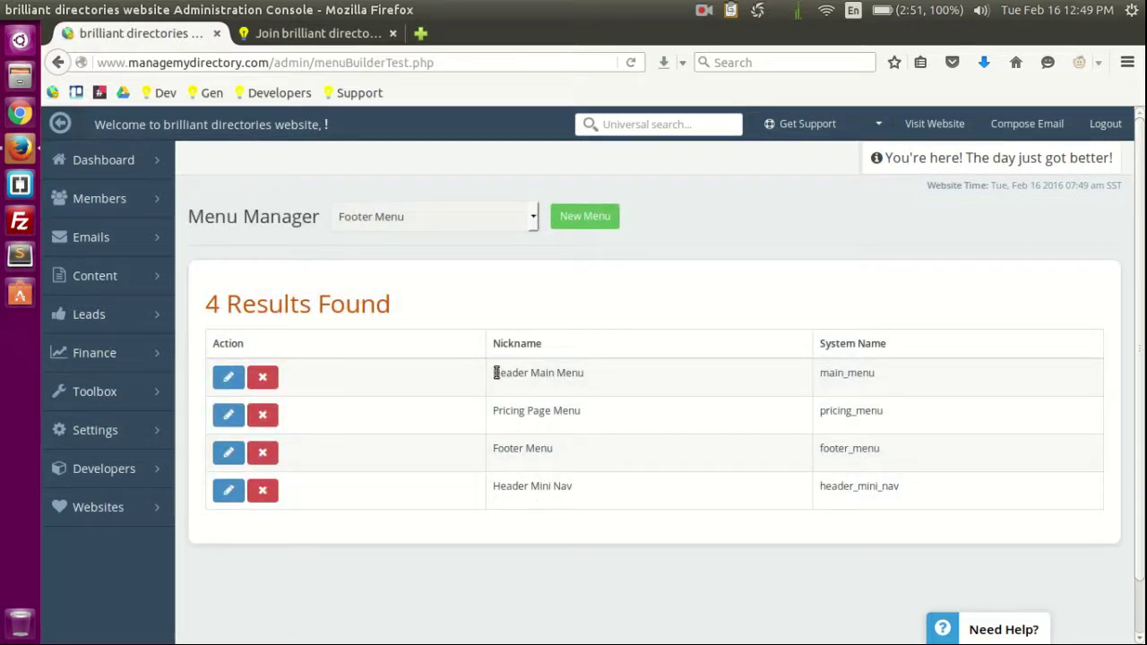
drag(496, 373, 585, 374)
click(561, 354)
Compare the join page with the menu list and locate the Pricing Page Menu
click(313, 33)
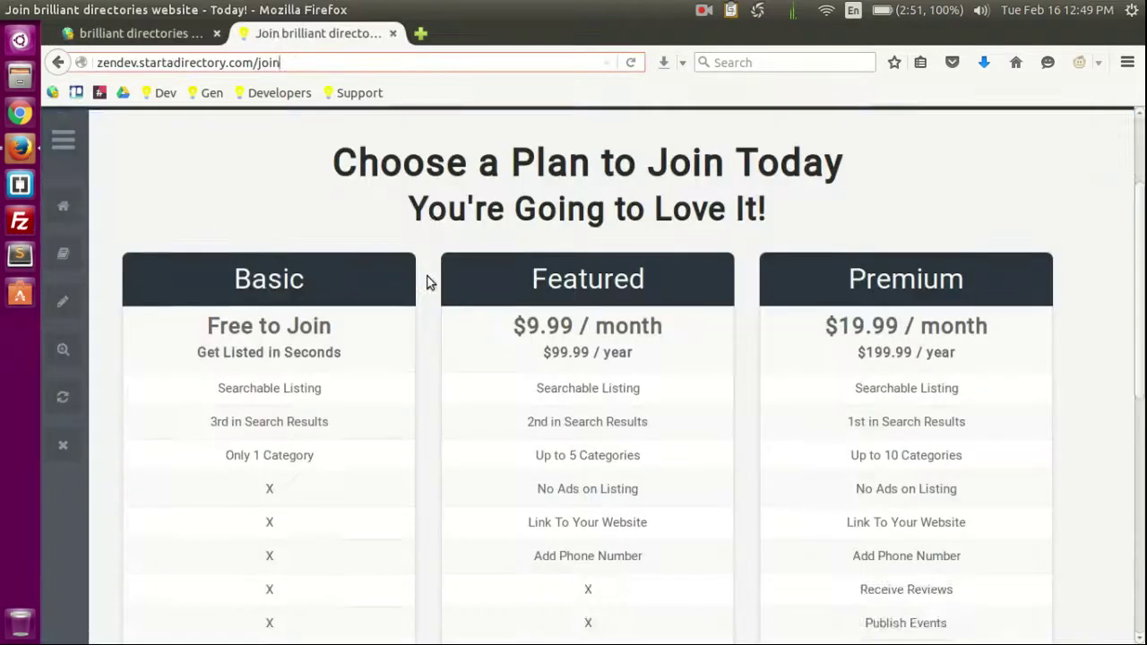
scroll(430, 283, up, 3)
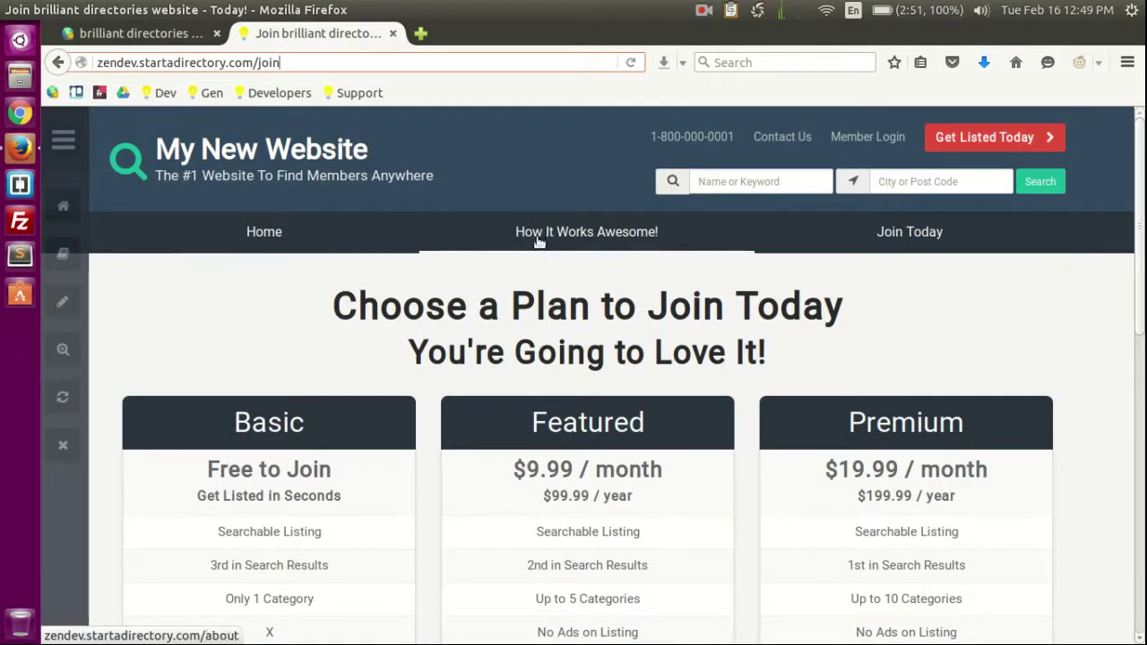
click(105, 33)
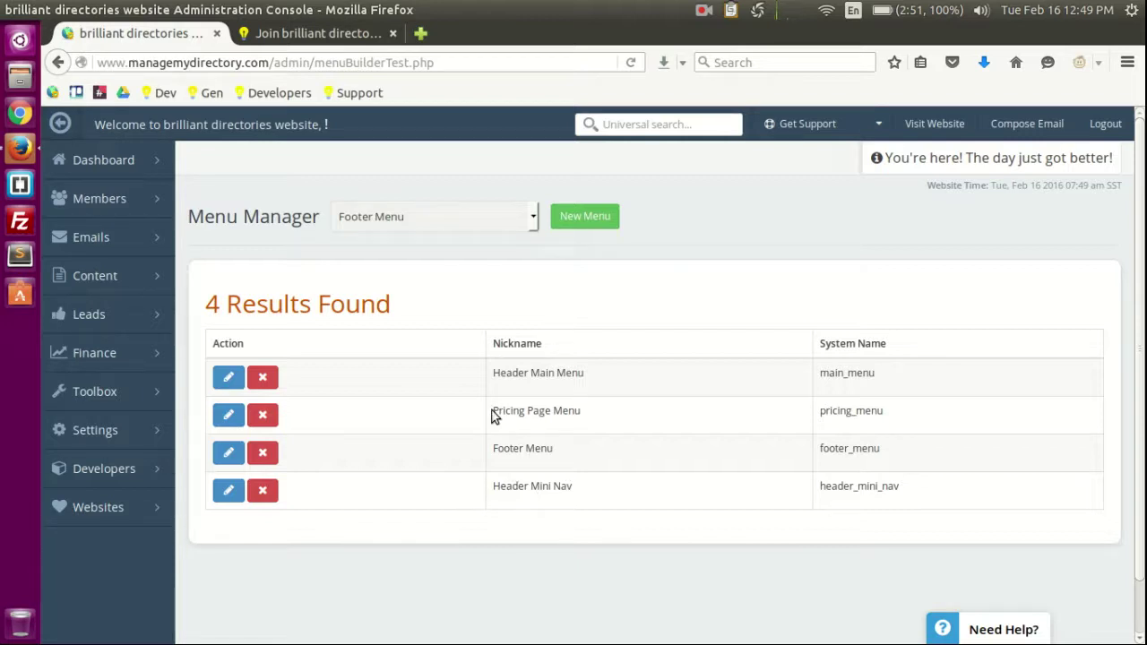
drag(494, 411, 606, 412)
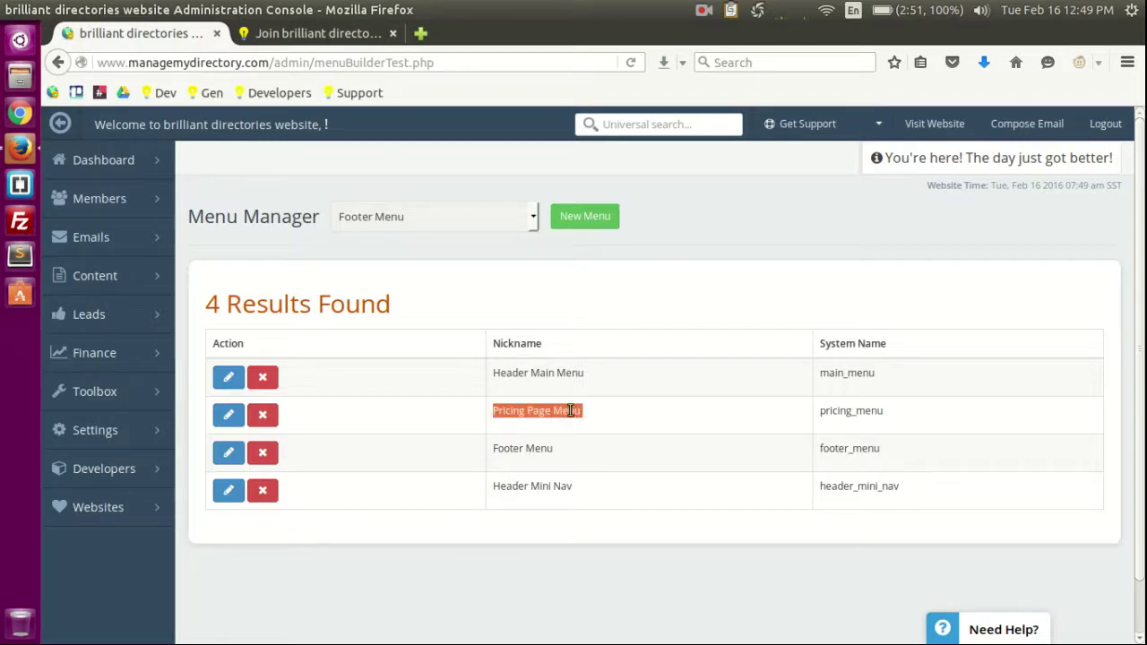
click(570, 410)
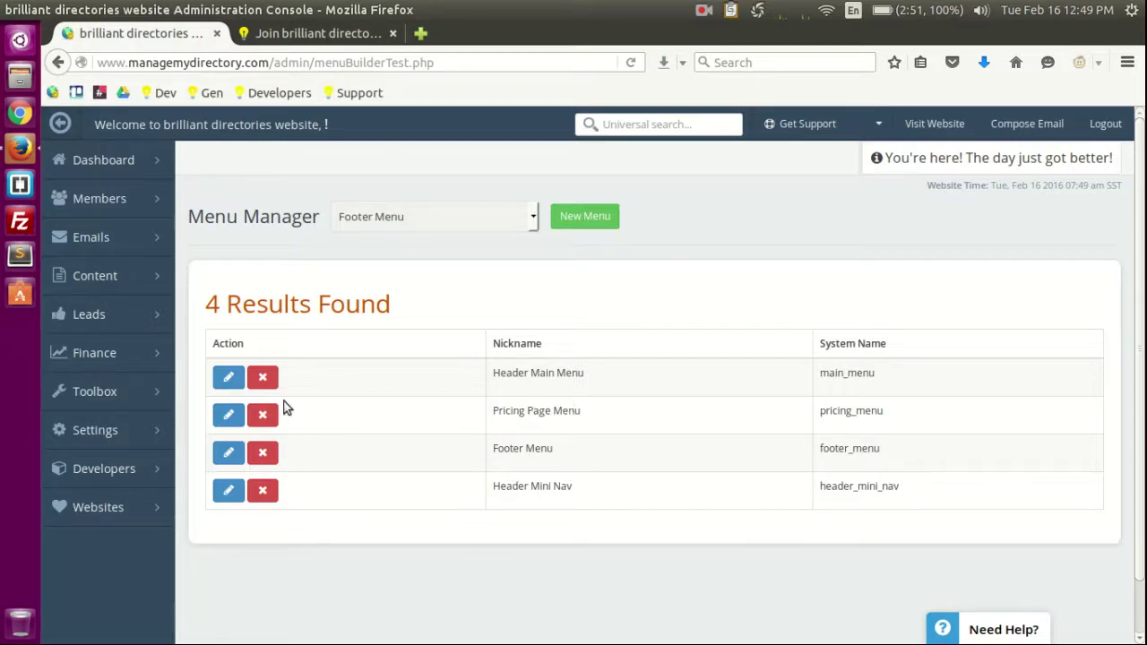
Open the Pricing Page Menu for editing and compare it with the join page's Featured plan
click(222, 418)
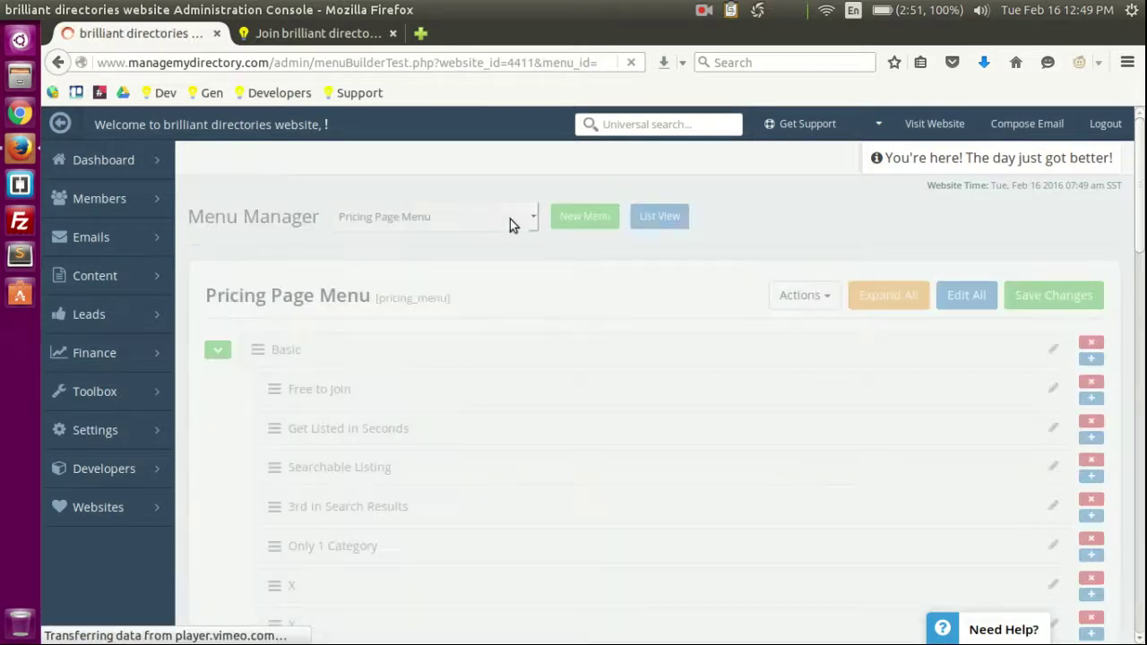
scroll(422, 259, down, 1)
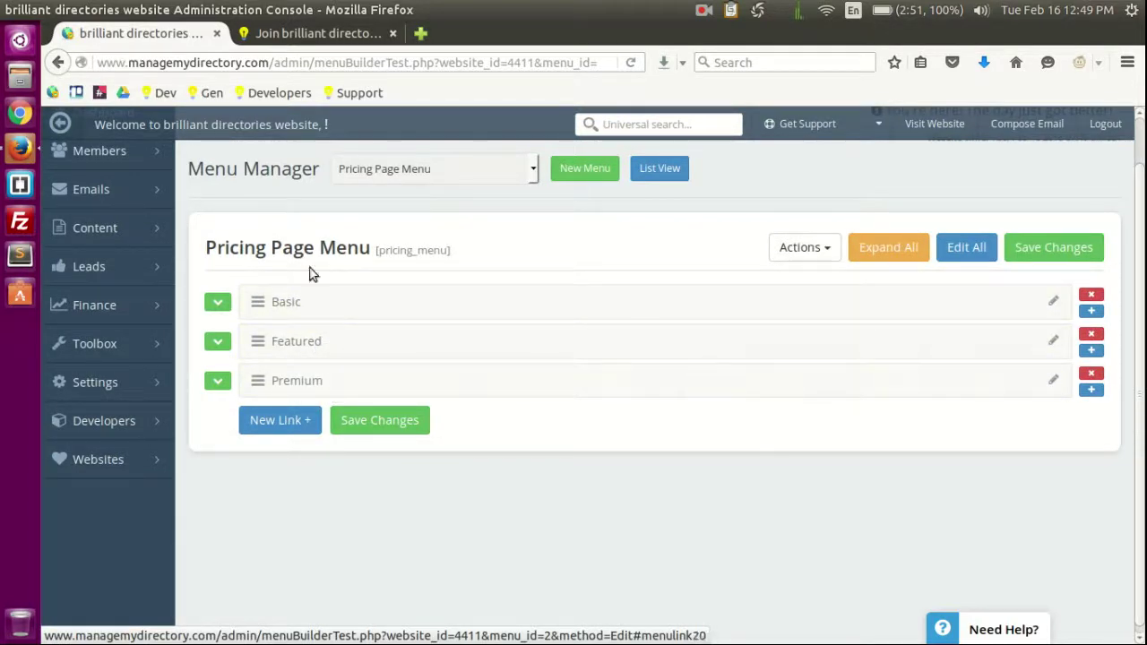
click(313, 36)
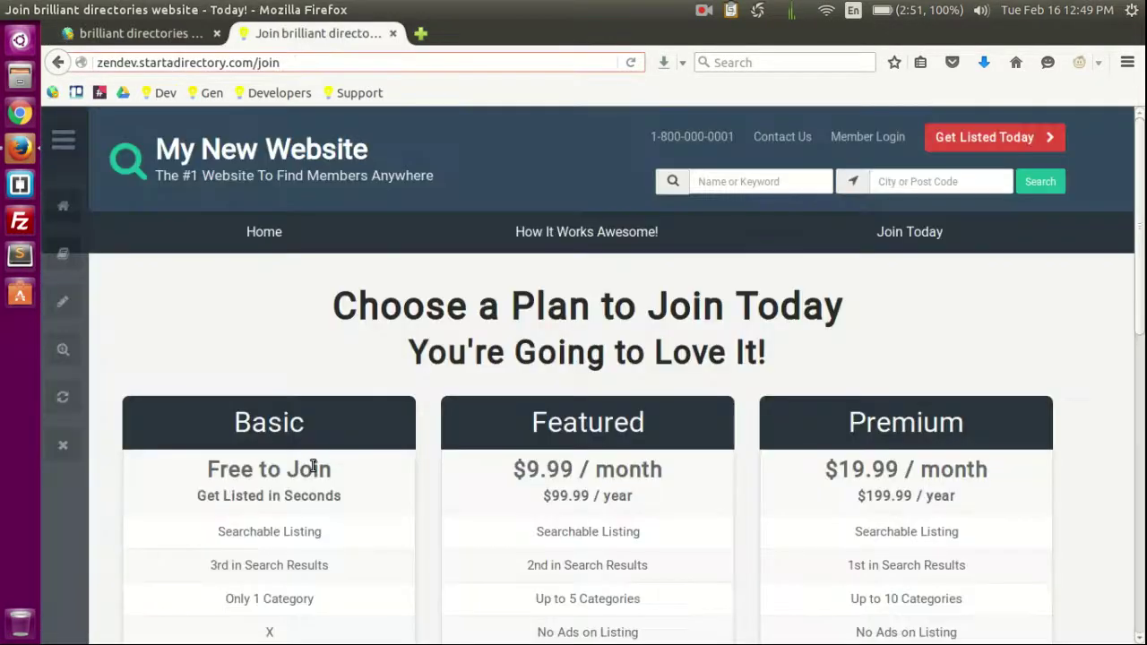
double_click(597, 432)
click(168, 32)
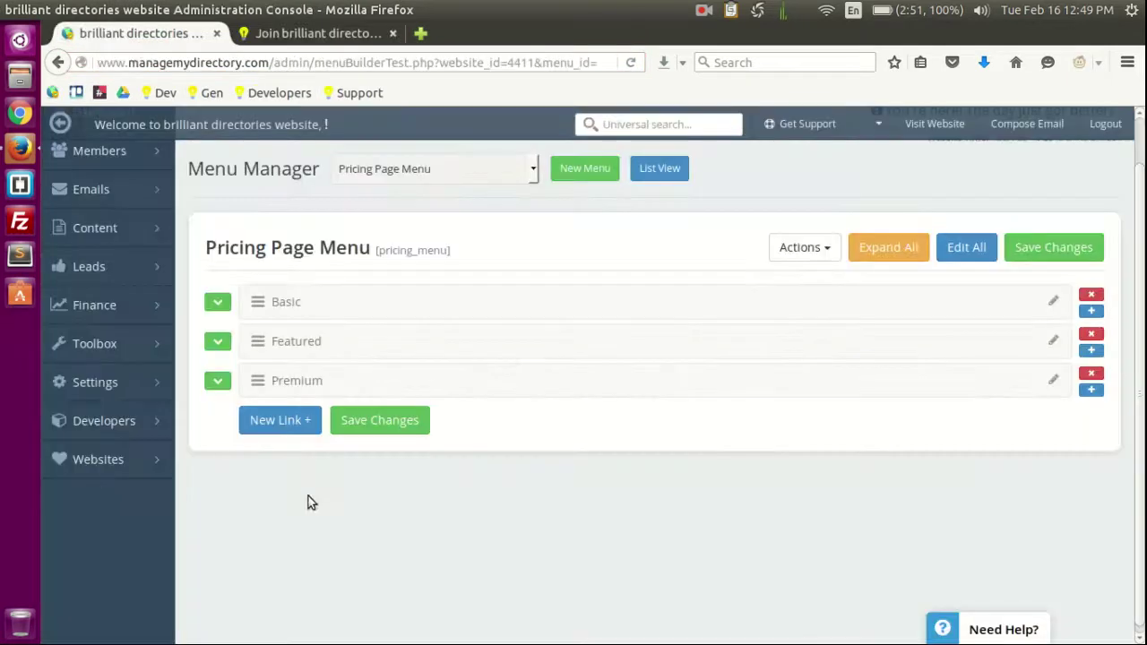
Change the Featured item's link text to 'Super Featured' and save
click(218, 343)
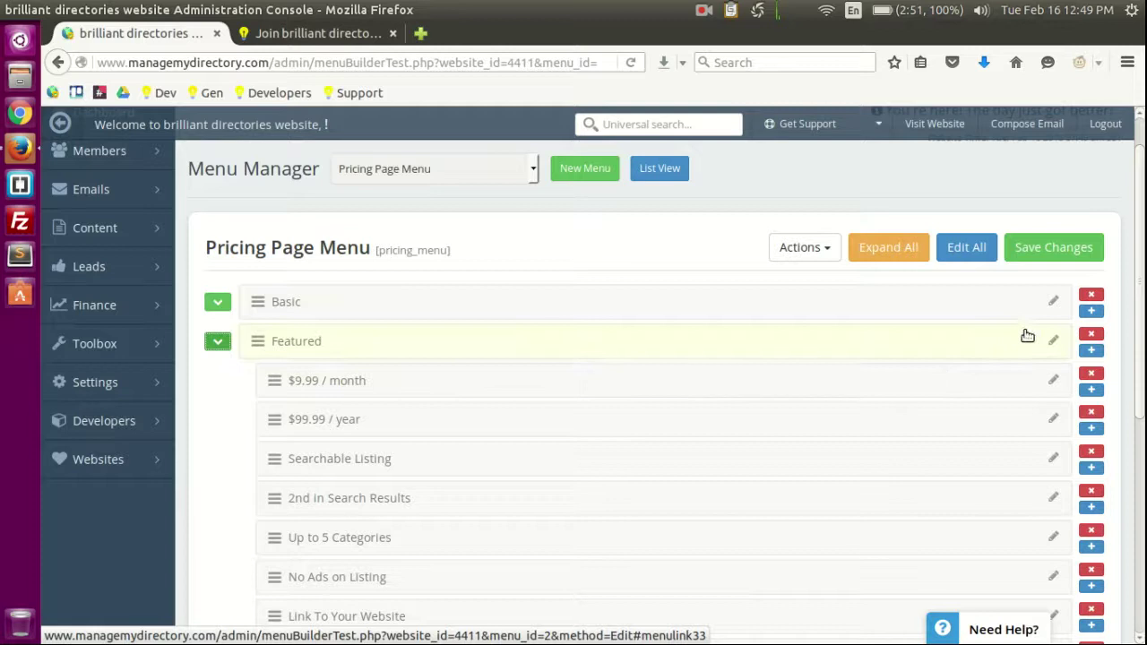
click(1052, 341)
click(323, 402)
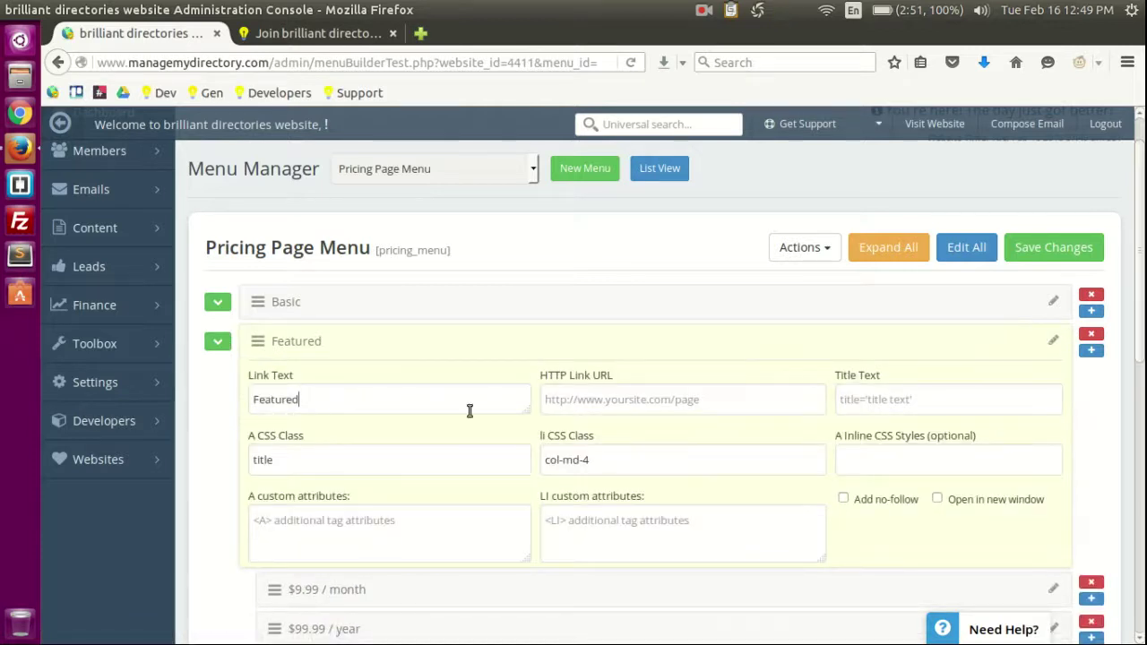
text(Supe)
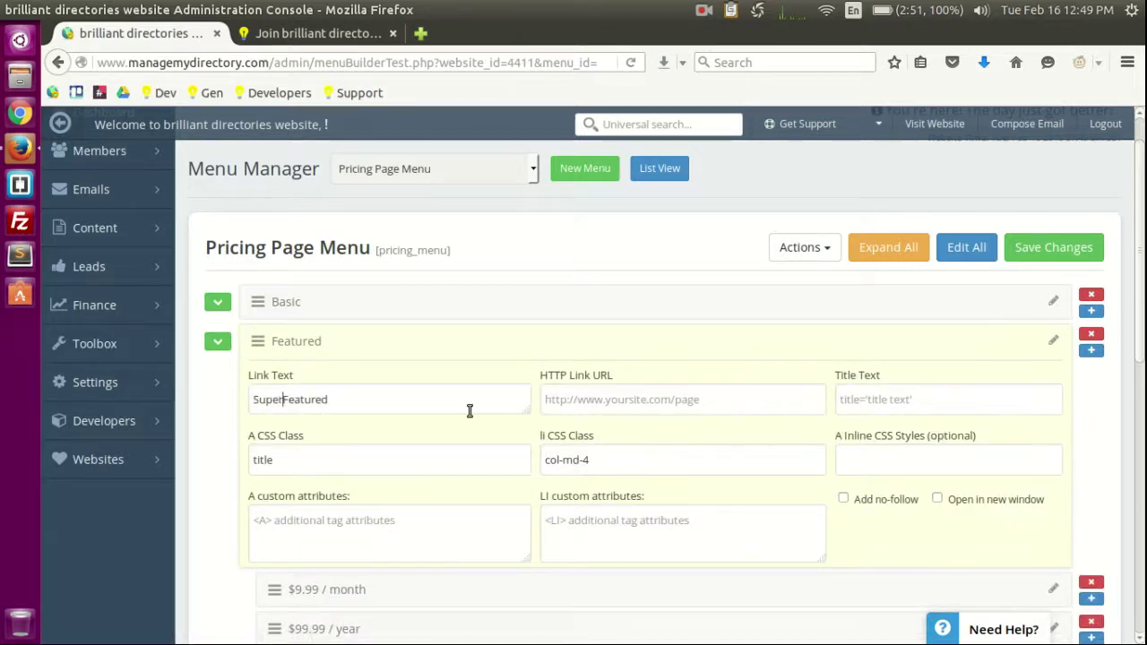
text(r)
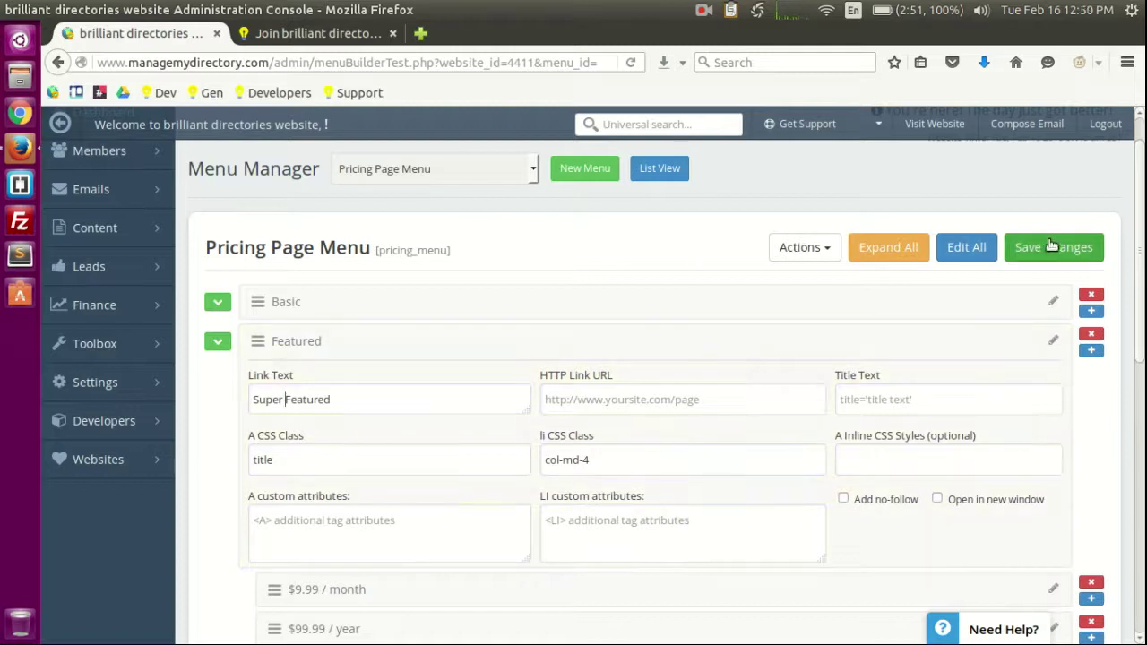
click(1056, 248)
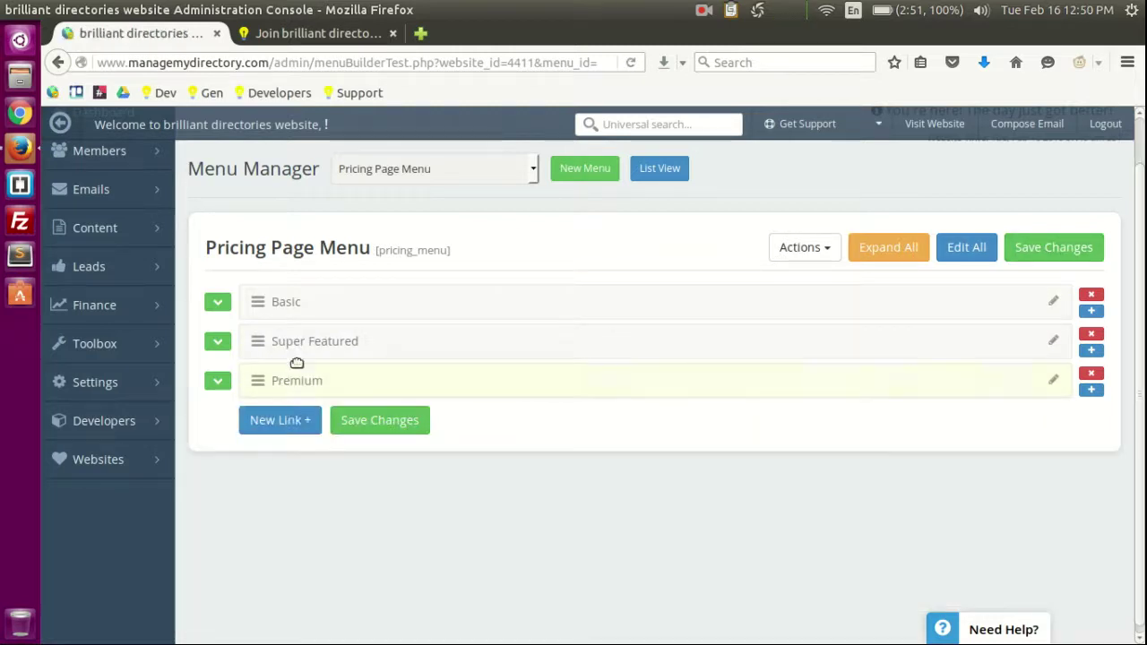
Reload the join page and scroll to confirm the middle plan heading reads Super Featured
click(301, 41)
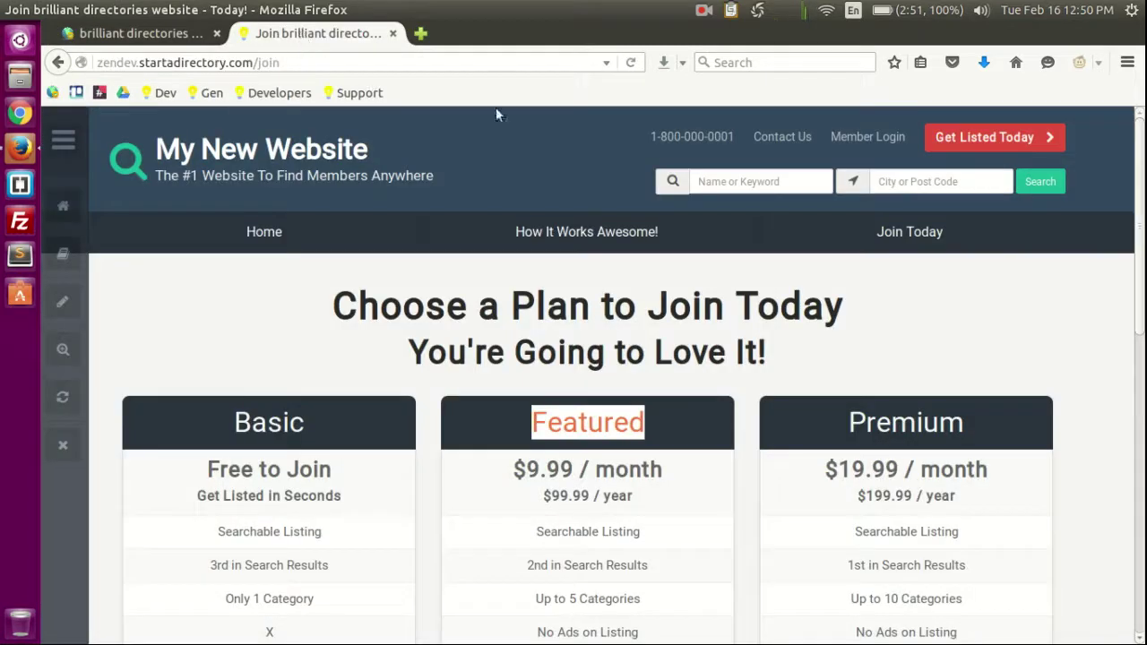
click(631, 63)
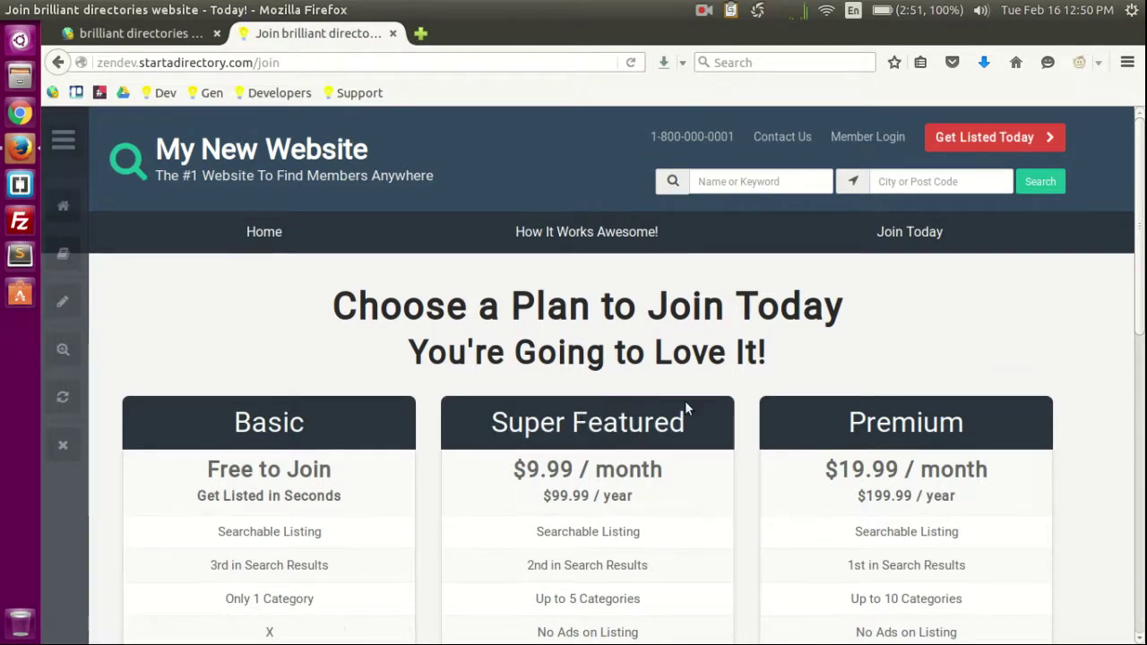
scroll(615, 193, down, 2)
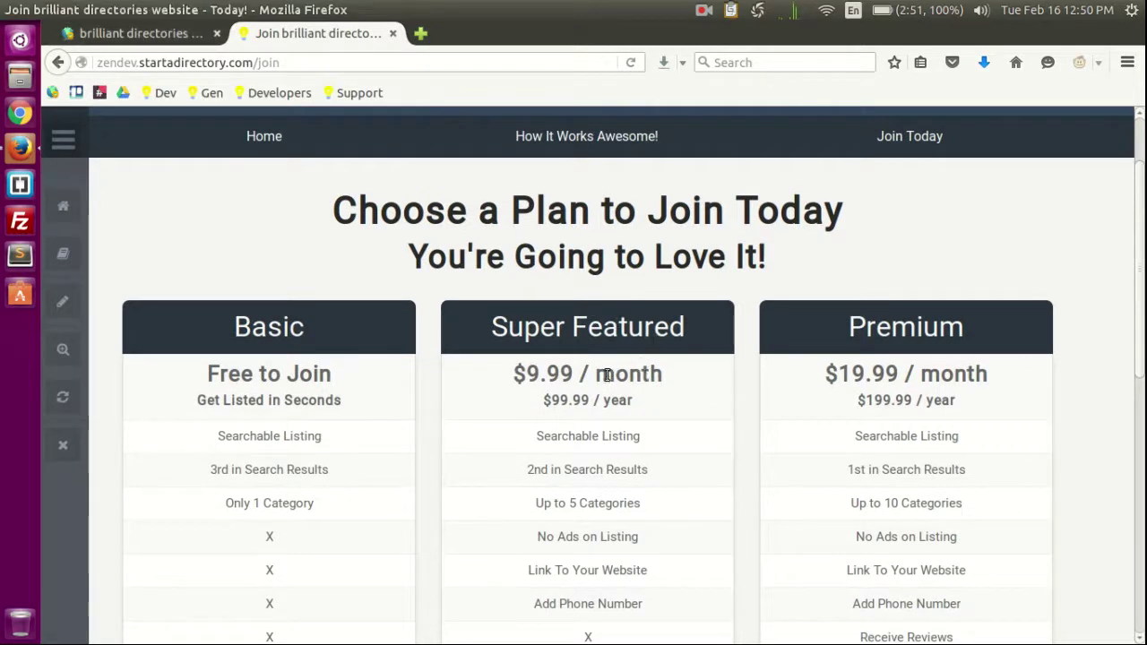
scroll(620, 600, down, 2)
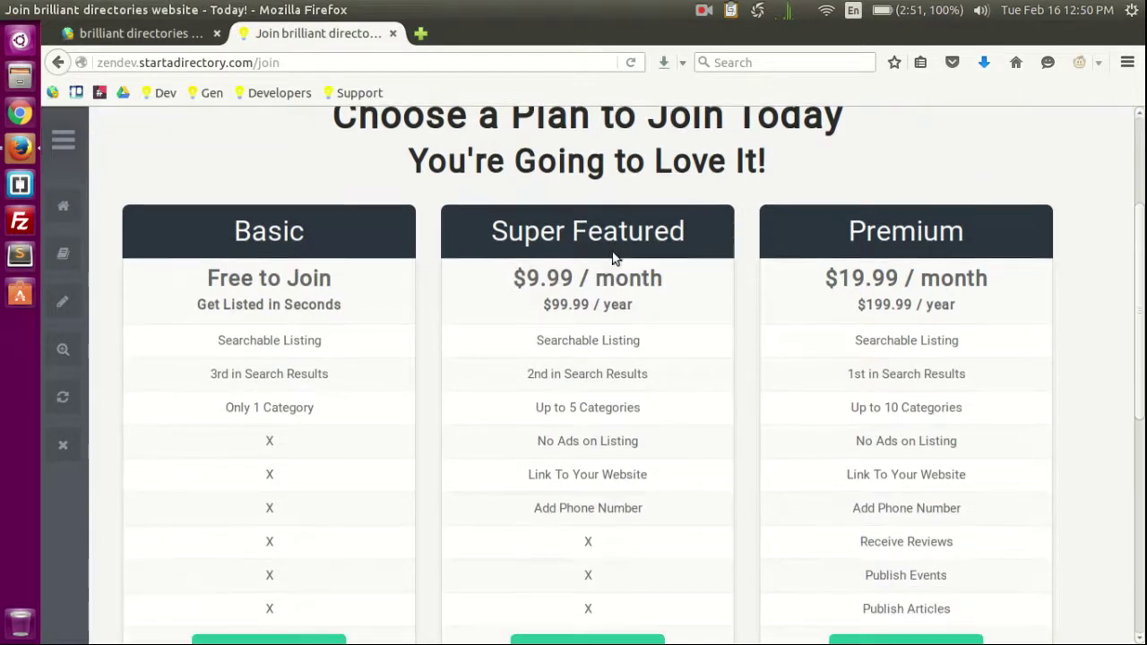
scroll(620, 384, up, 2)
scroll(620, 385, down, 3)
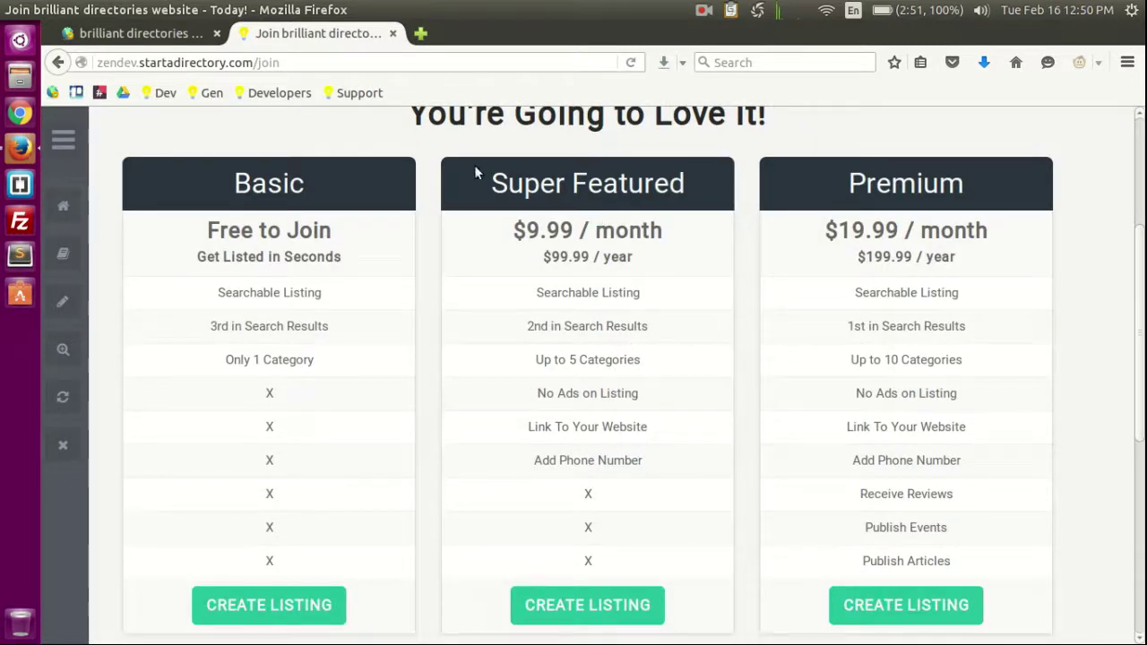
Nest Searchable Listing under Super Featured's $99.99 / year line and save the menu
click(136, 33)
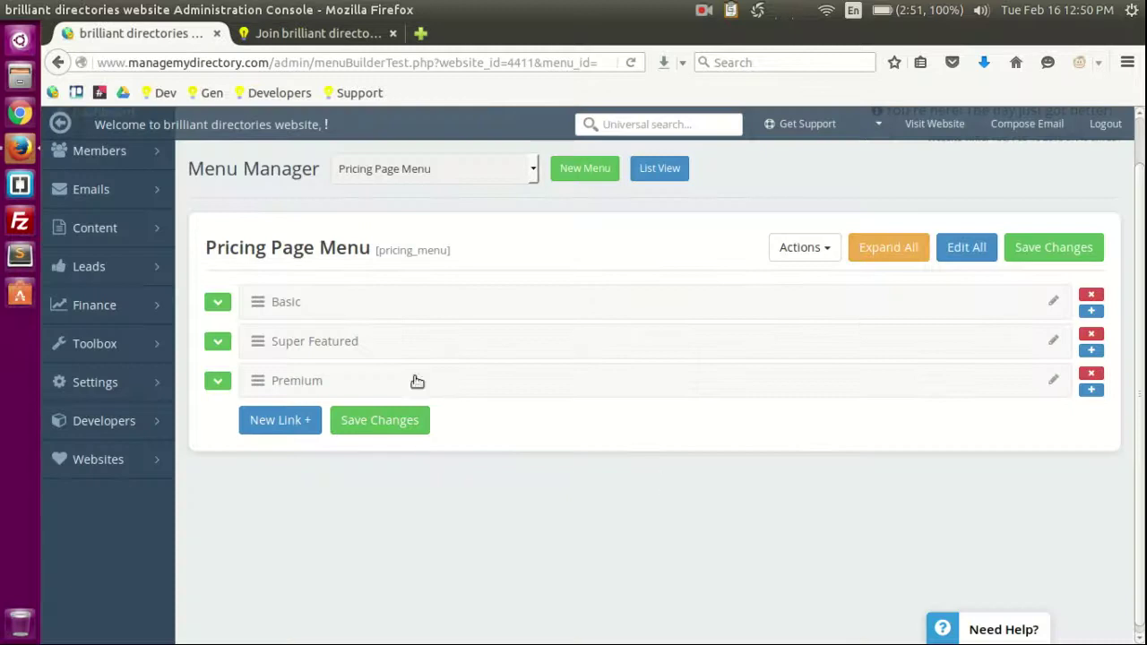
click(216, 343)
scroll(304, 327, down, 3)
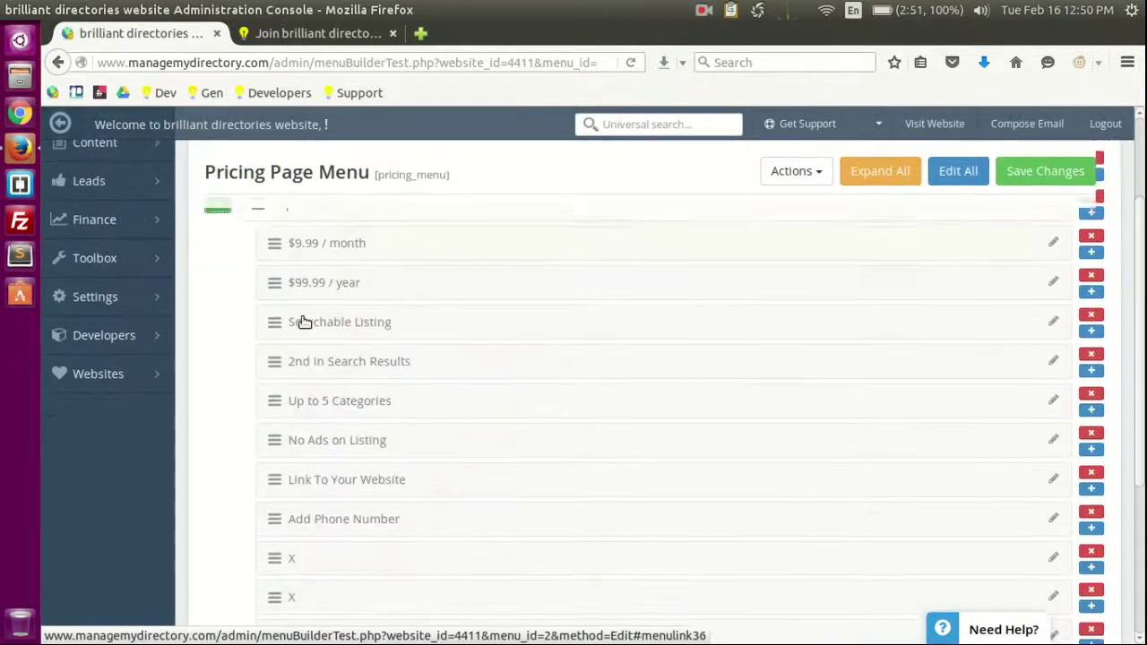
scroll(418, 295, up, 3)
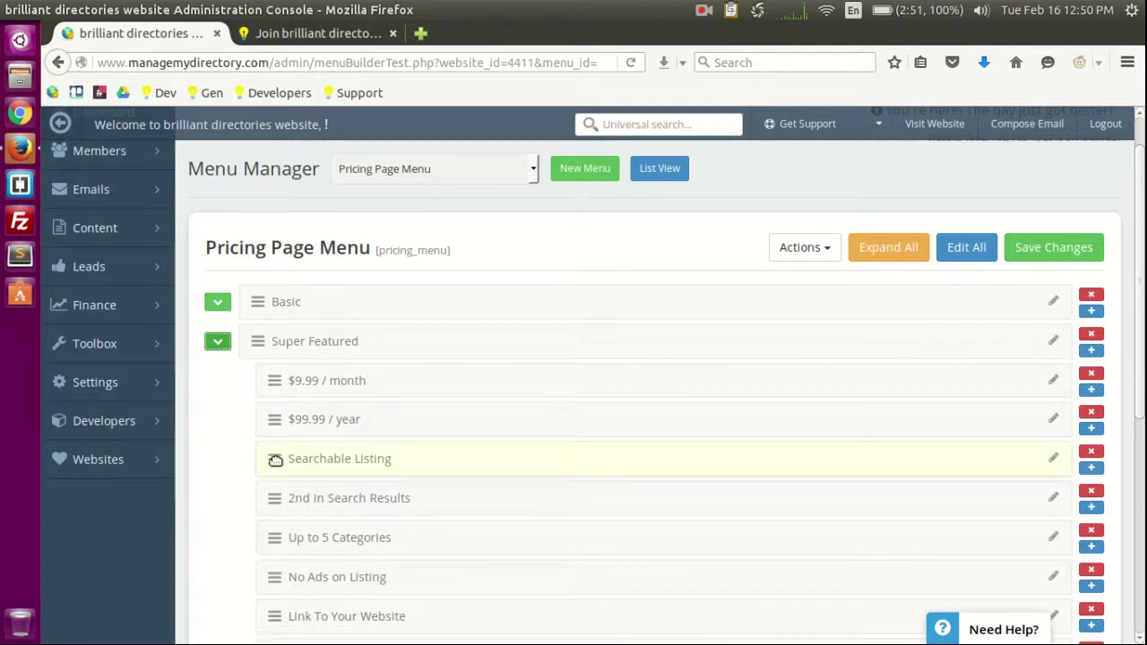
drag(276, 459, 337, 456)
scroll(482, 448, up, 1)
click(1041, 299)
Reload the join page twice to check how the pricing table changed
click(314, 33)
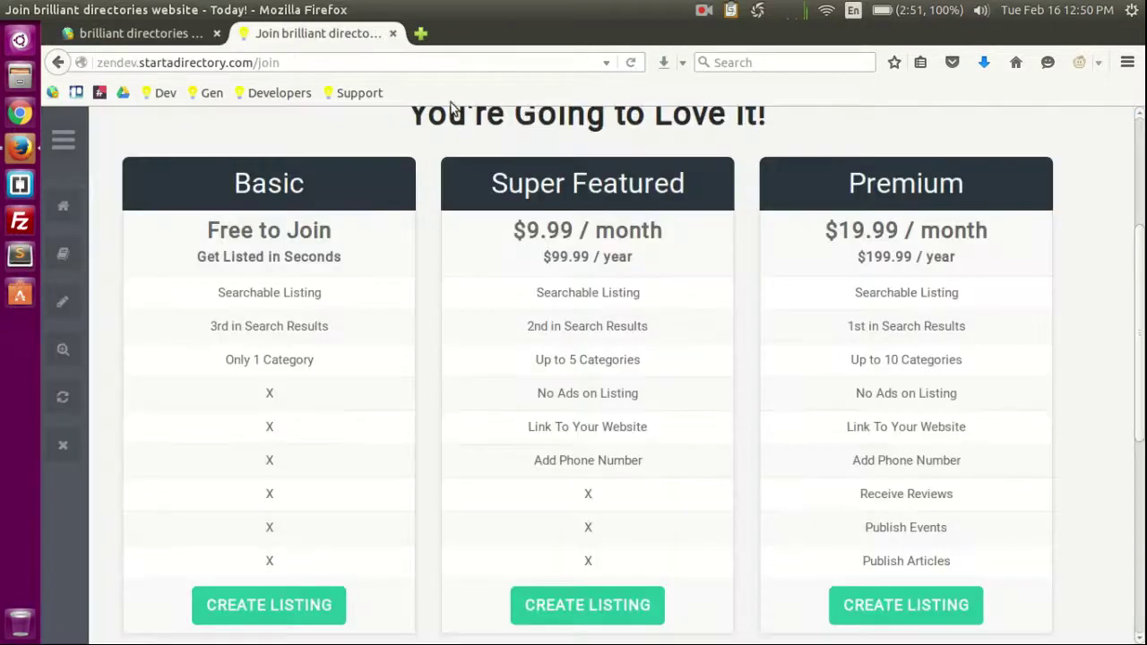
click(630, 63)
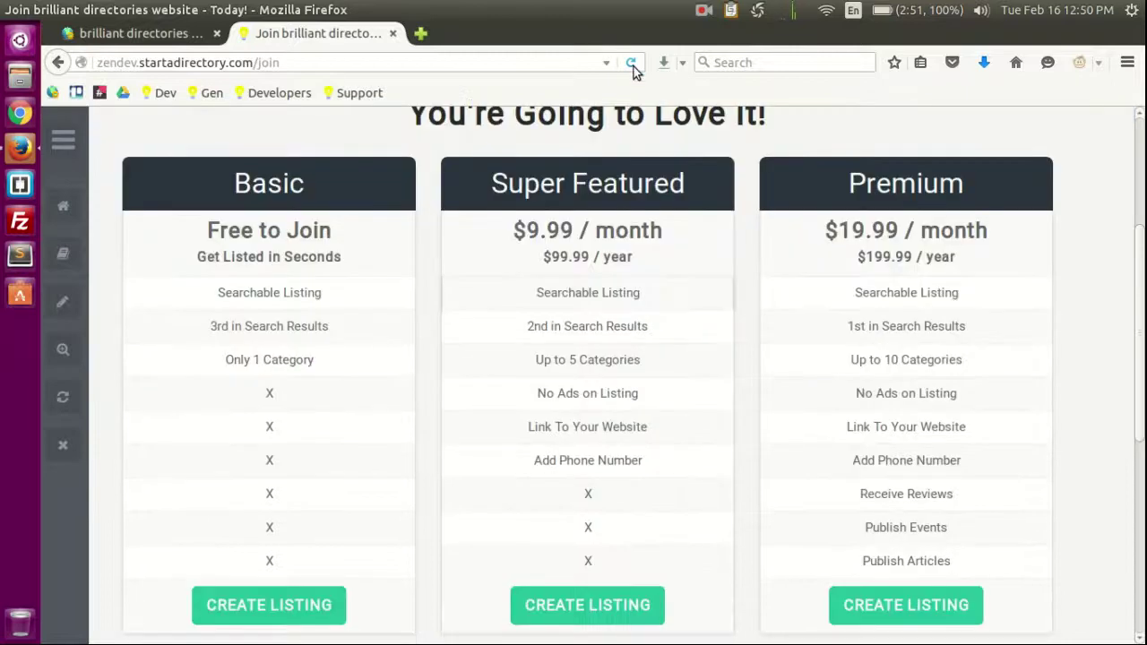
click(632, 64)
Expand Super Featured and its $99.99 / year line to show the nested items
click(135, 33)
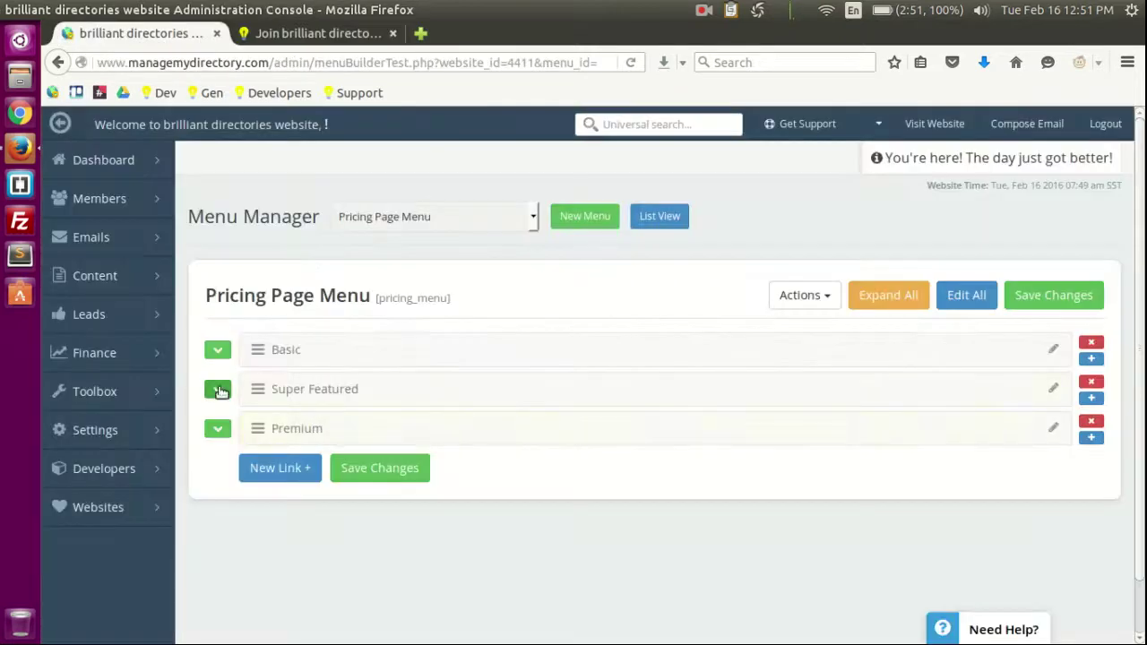
click(220, 390)
scroll(359, 394, down, 2)
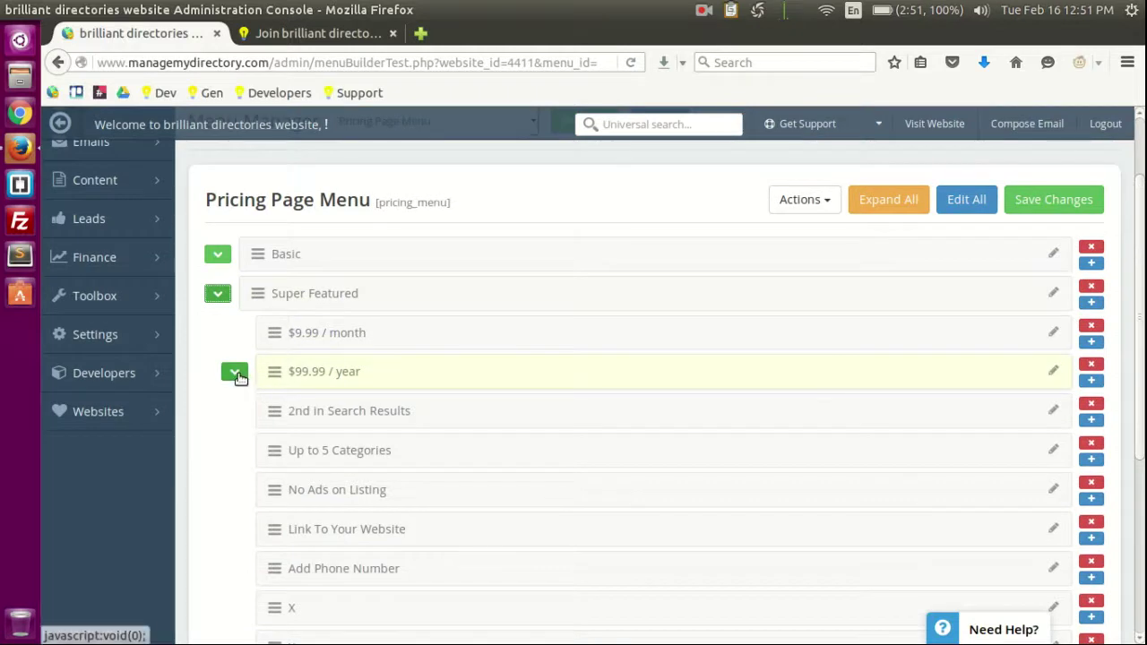
click(237, 376)
click(235, 375)
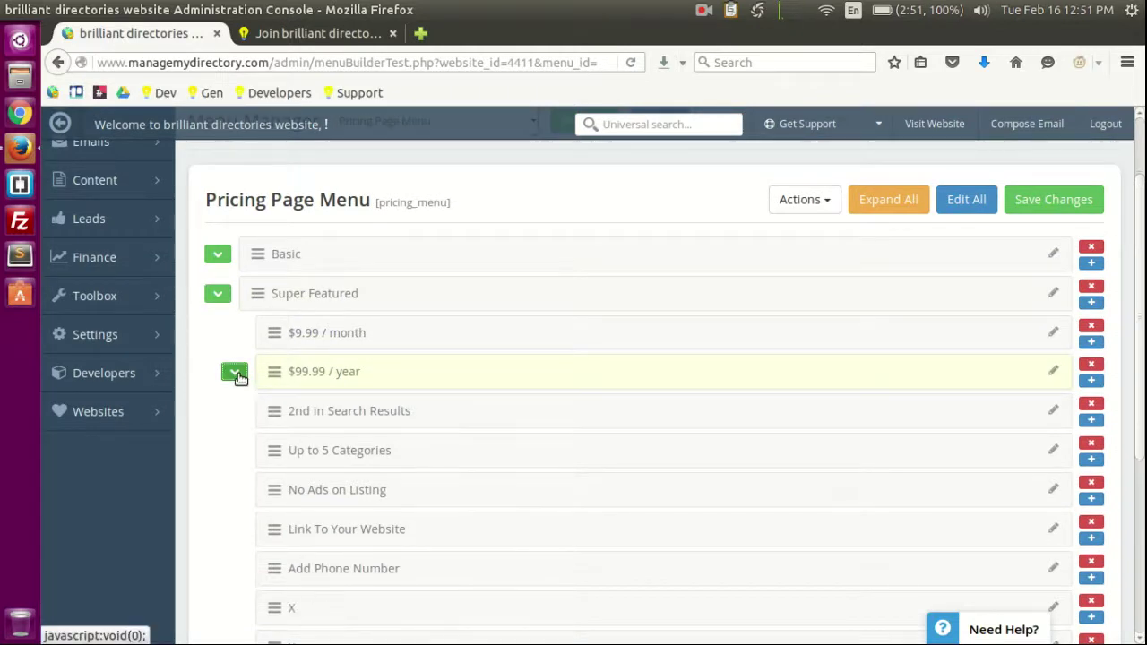
click(231, 379)
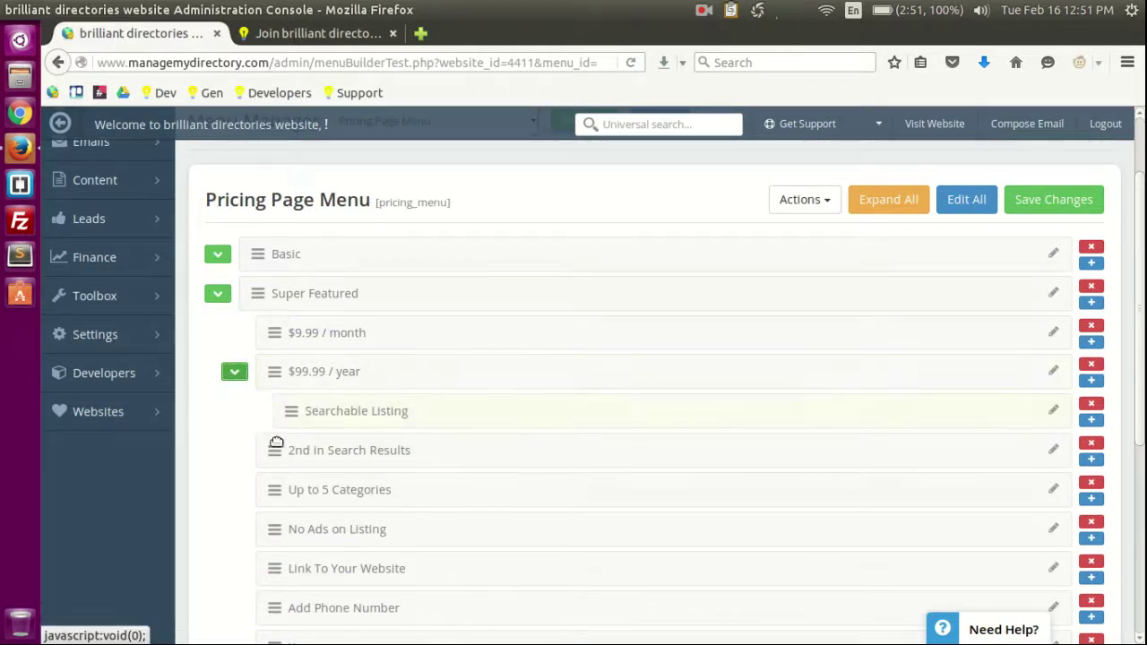
Nest 2nd in Search Results under $99.99 / year, save, and reload the join page
drag(277, 448, 332, 449)
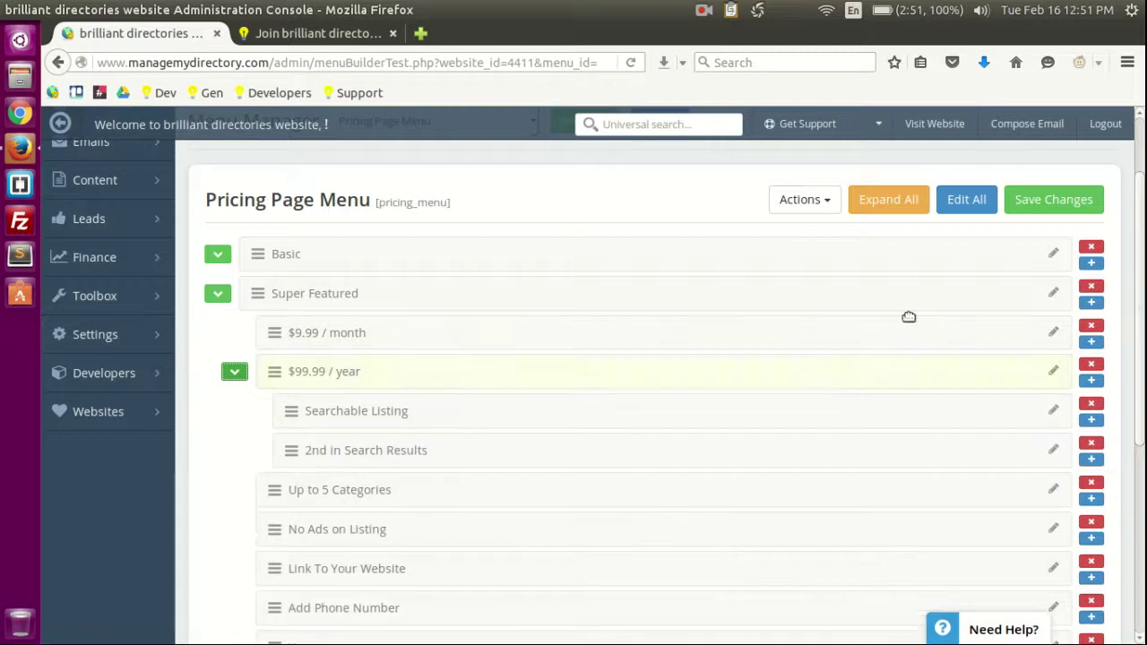
click(1051, 208)
click(282, 38)
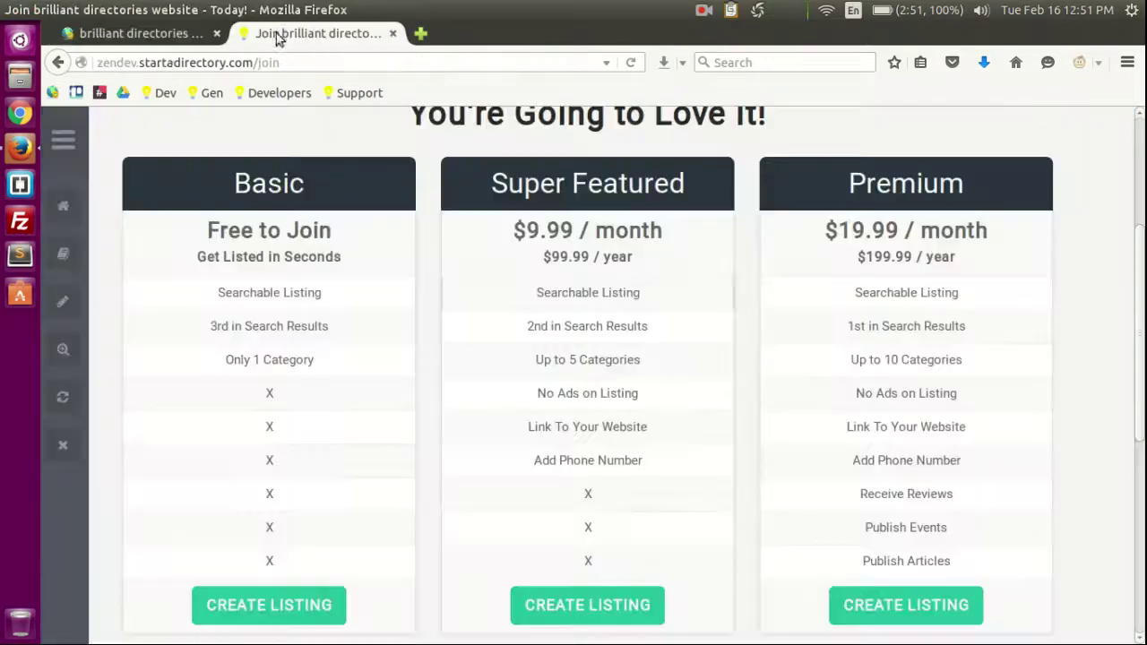
click(629, 62)
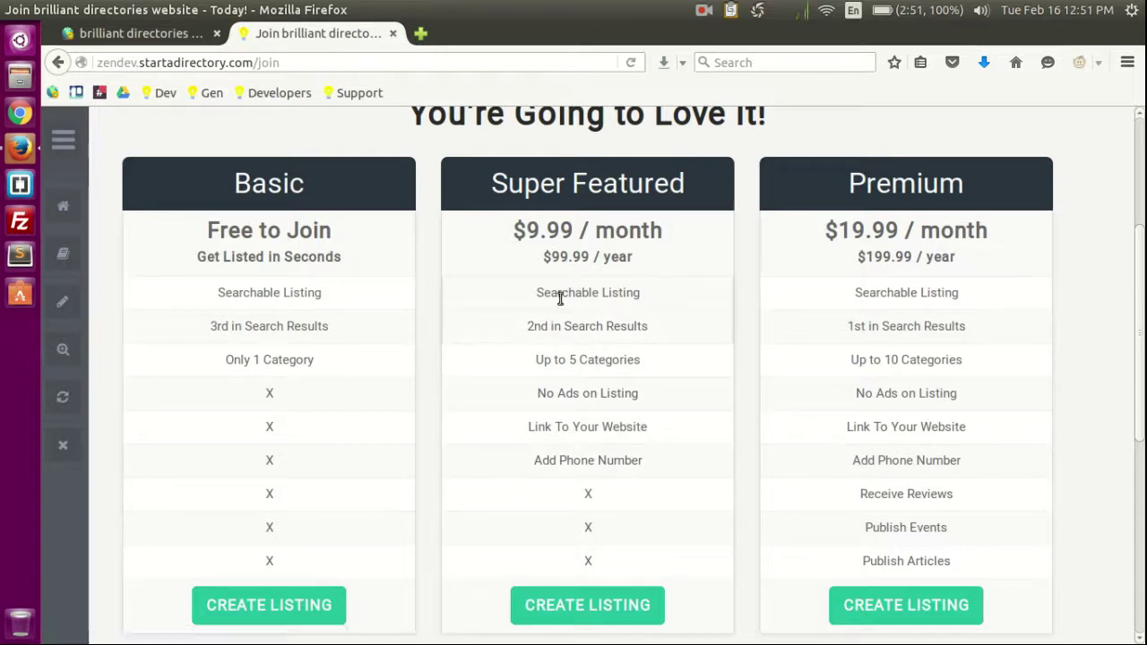
Move Searchable Listing back out from under the $99.99 / year line
click(180, 34)
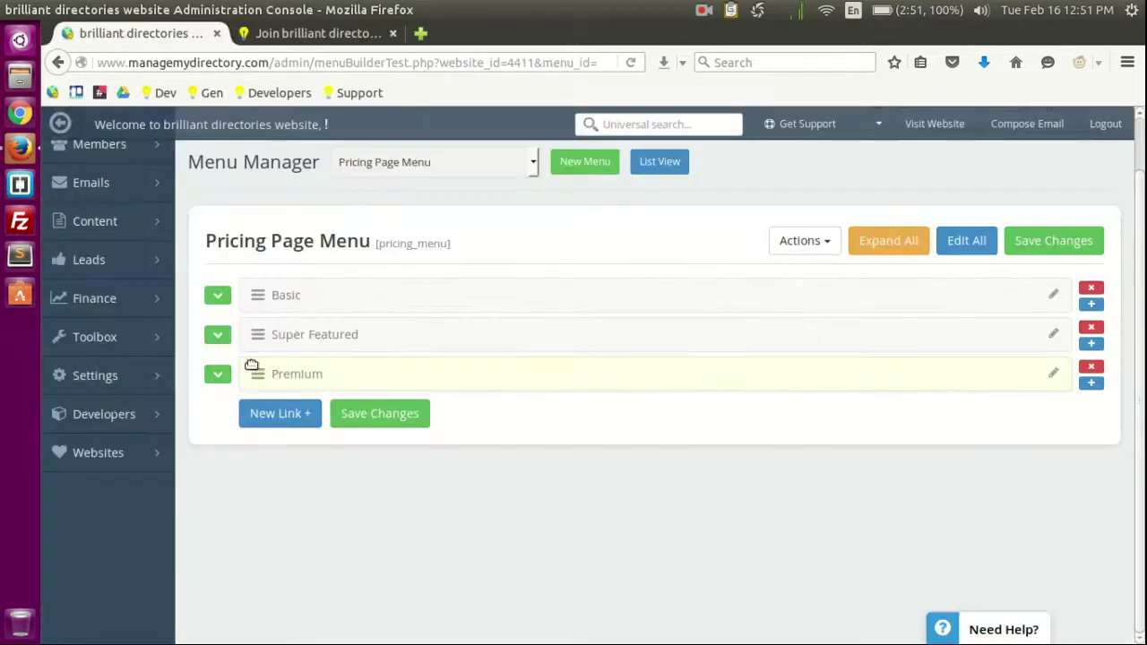
click(218, 336)
click(236, 415)
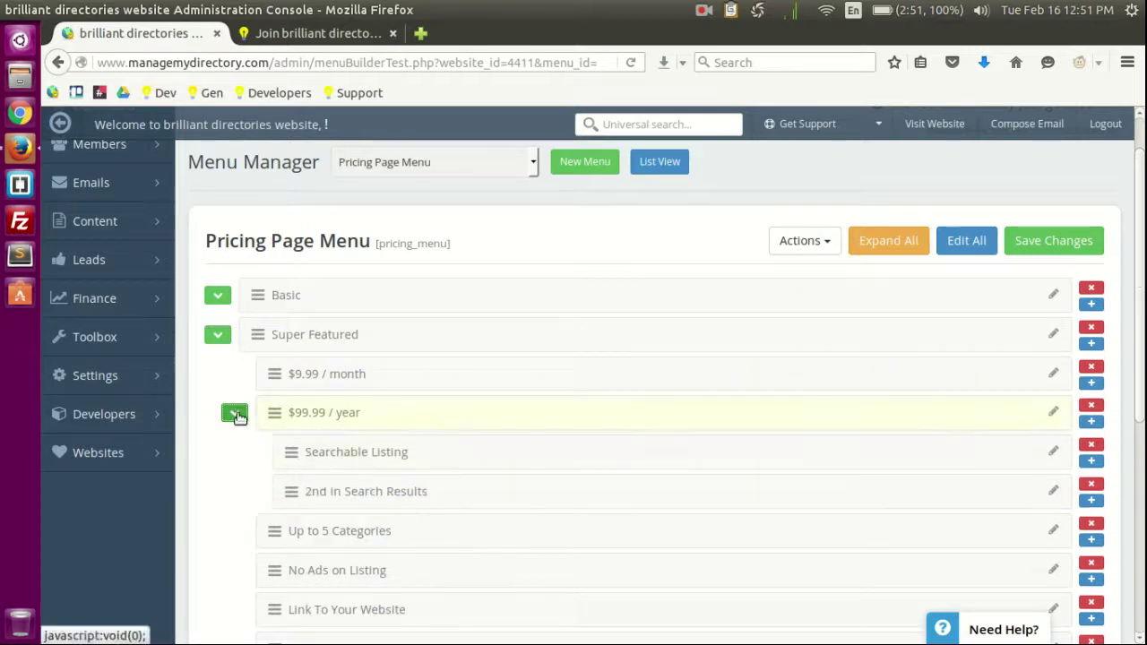
drag(330, 457, 278, 451)
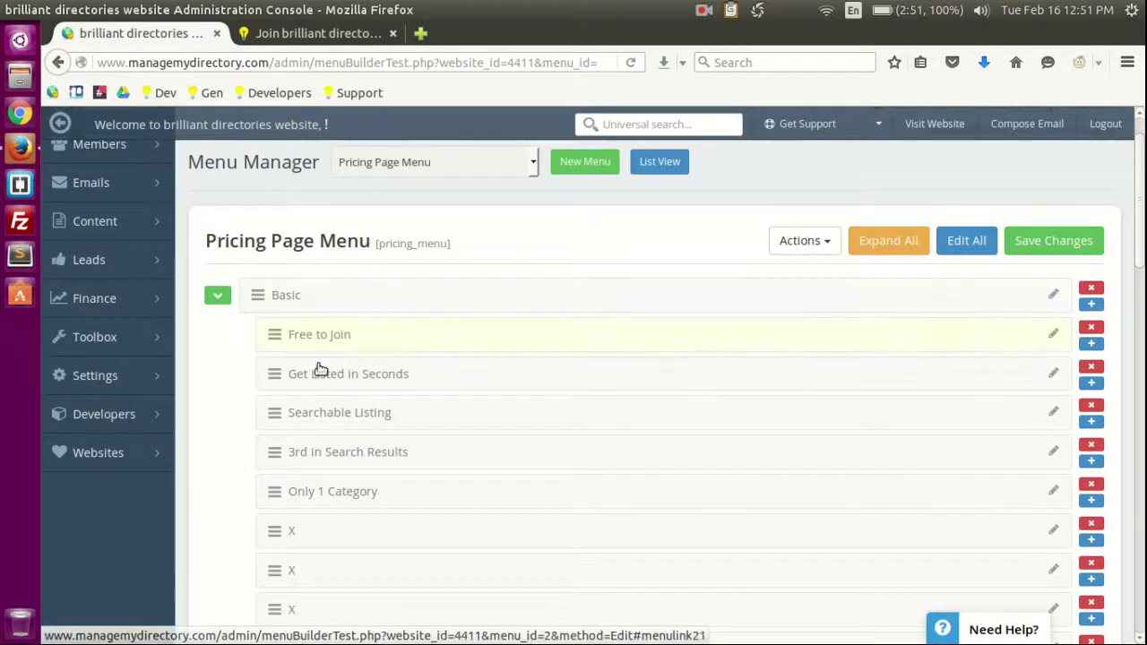
Move 2nd in Search Results out from under $99.99 / year and save the menu
scroll(306, 397, down, 3)
scroll(304, 394, down, 3)
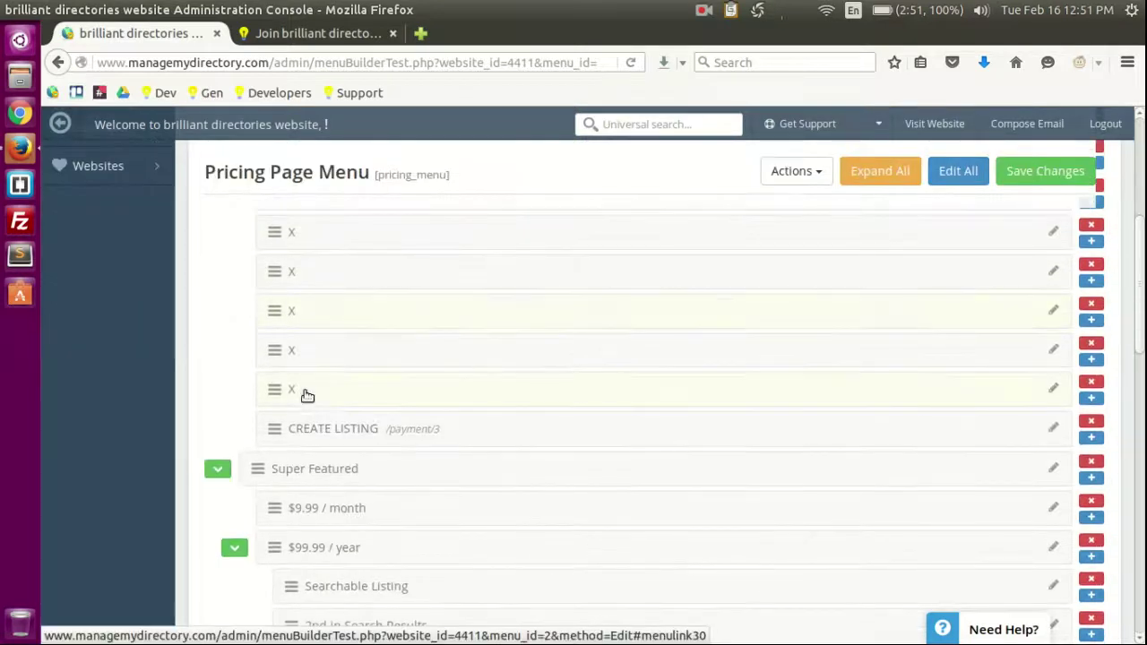
scroll(272, 532, down, 2)
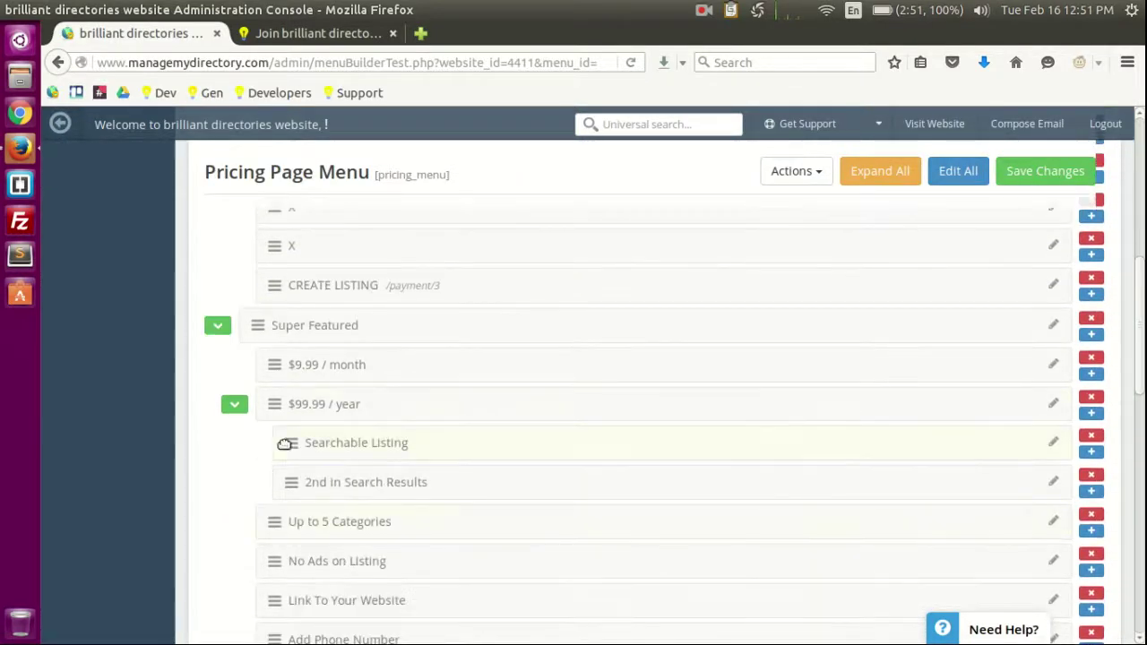
drag(281, 440, 275, 490)
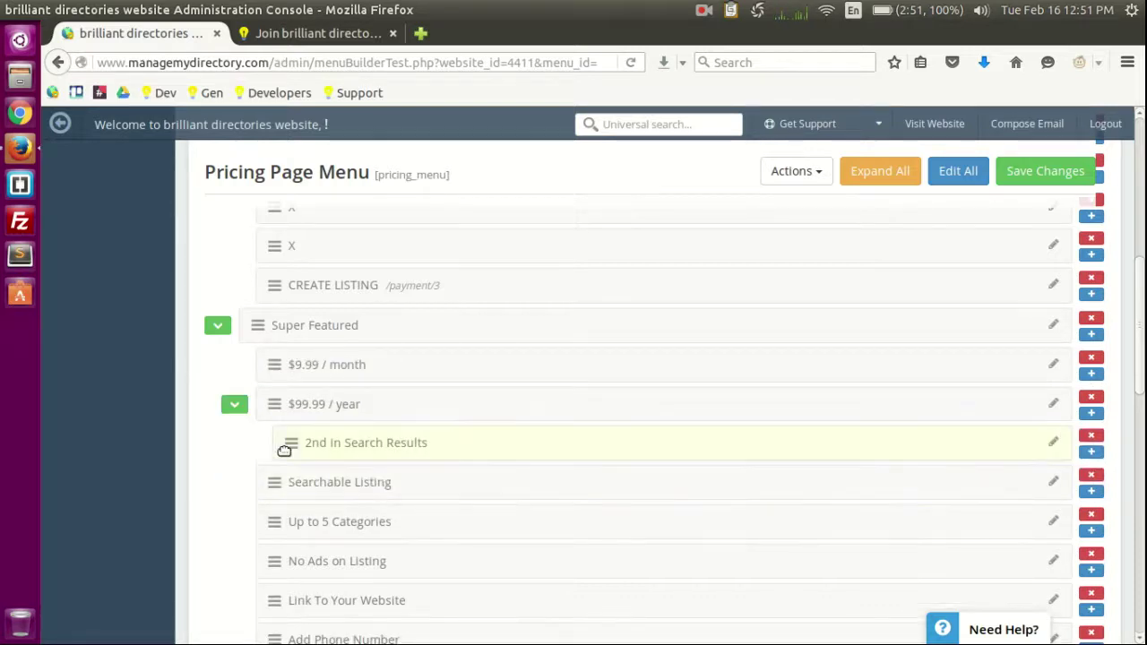
drag(287, 440, 258, 451)
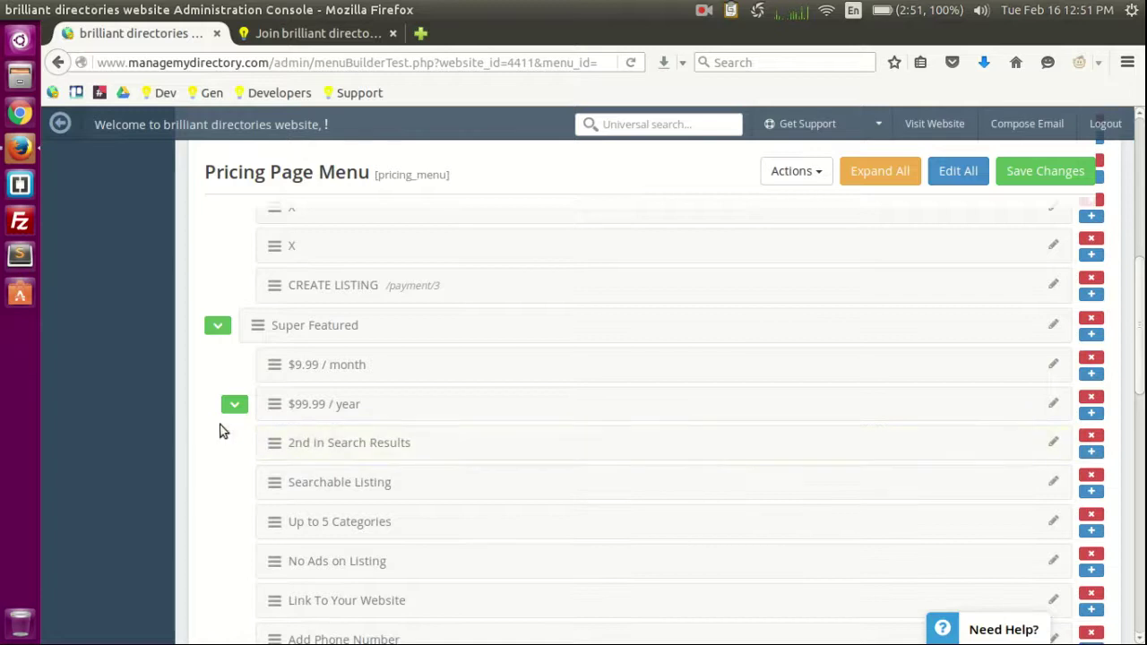
click(235, 408)
scroll(252, 464, up, 5)
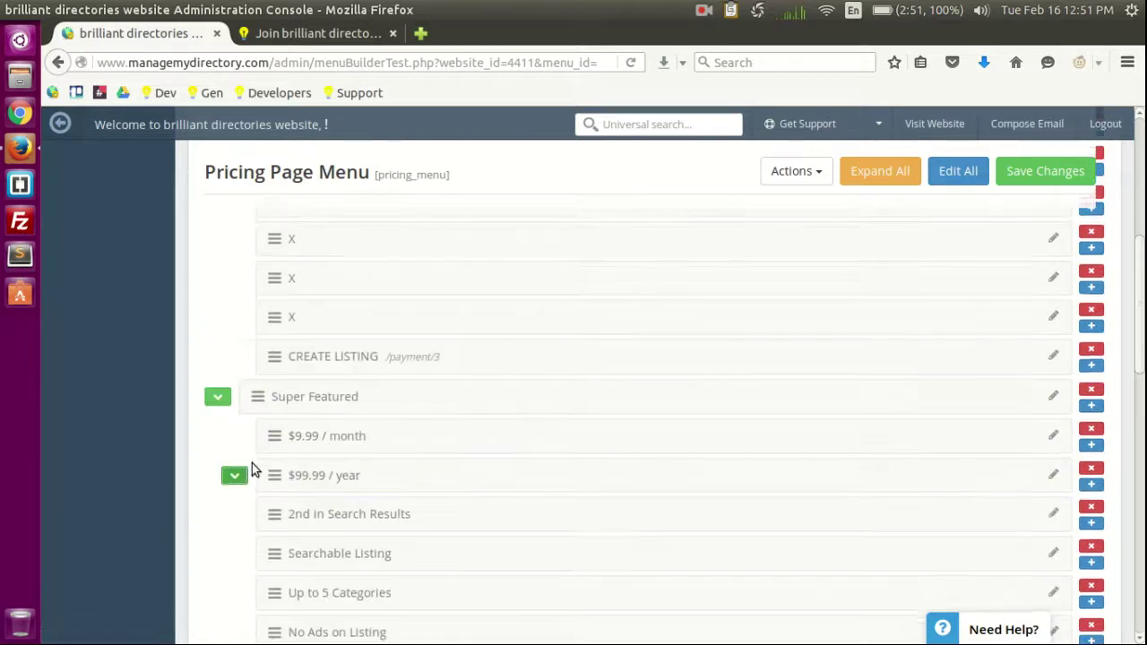
click(1049, 169)
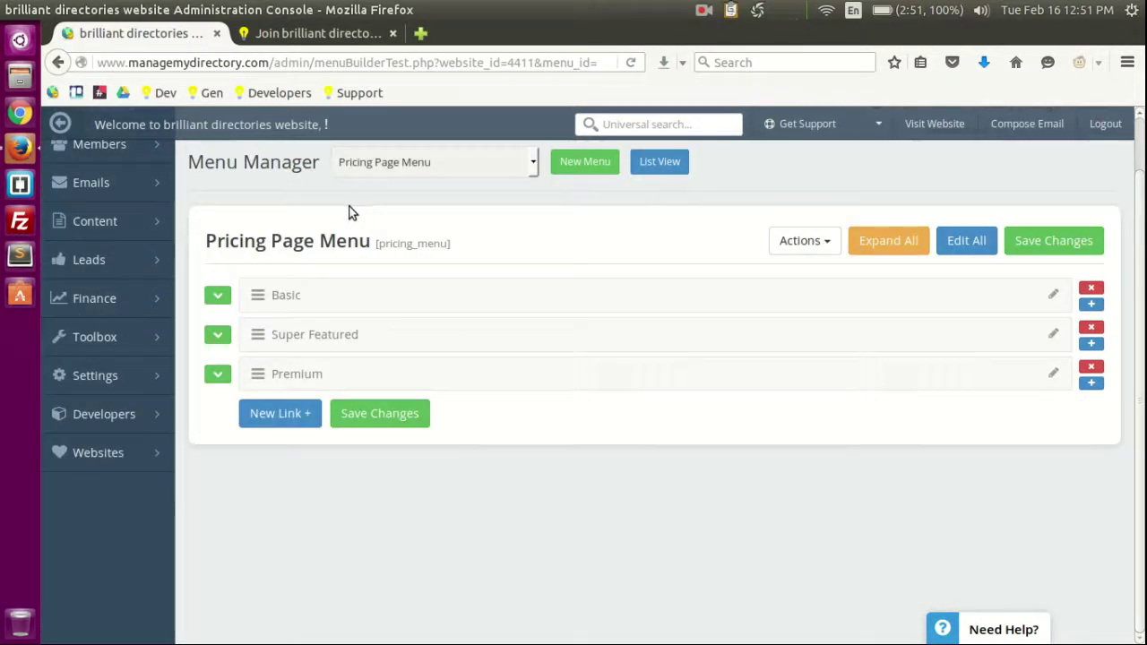
Nest the $99.99 / year line under $9.99 / month in Super Featured and save
click(216, 334)
scroll(416, 409, down, 3)
scroll(466, 420, up, 3)
scroll(478, 432, down, 1)
scroll(472, 407, down, 1)
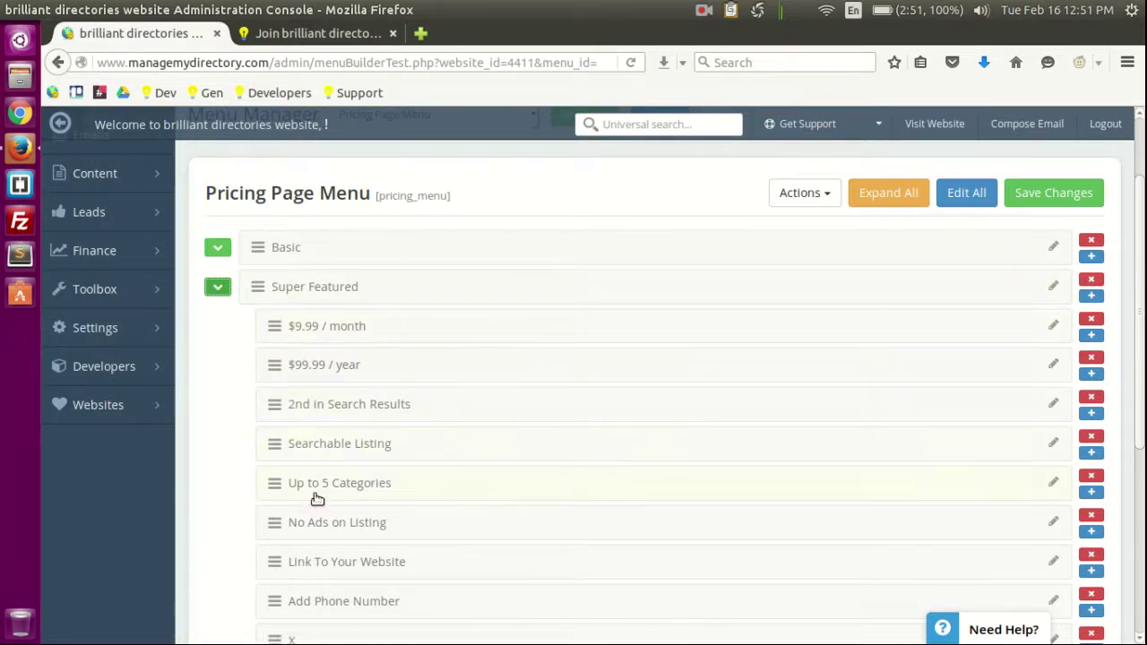
drag(273, 365, 328, 379)
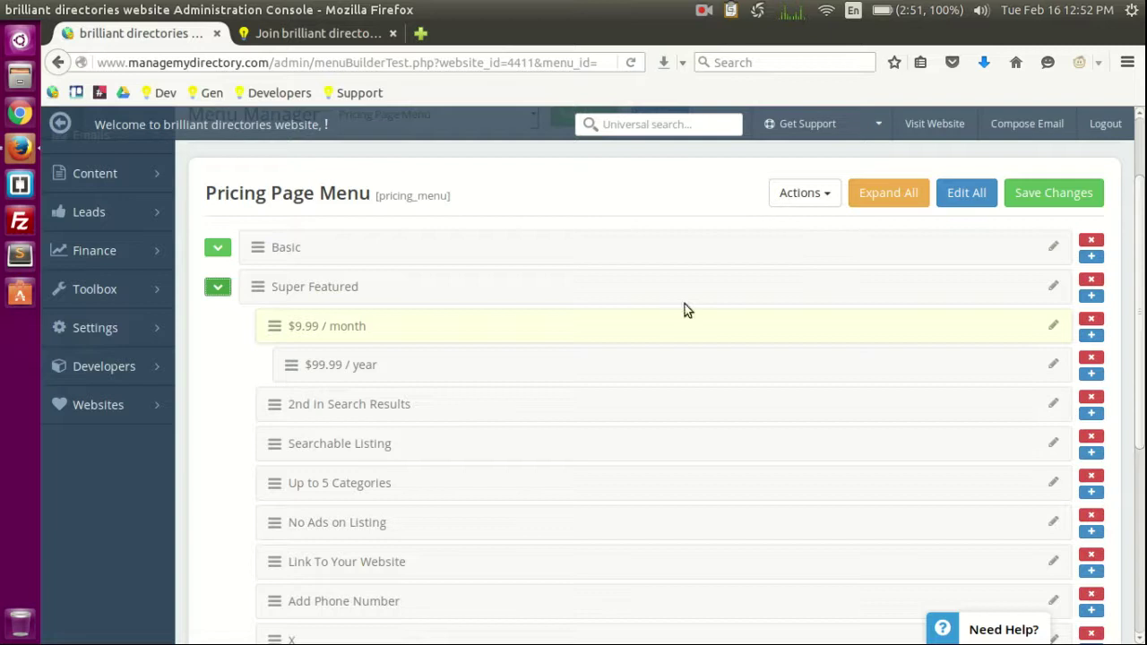
click(1053, 193)
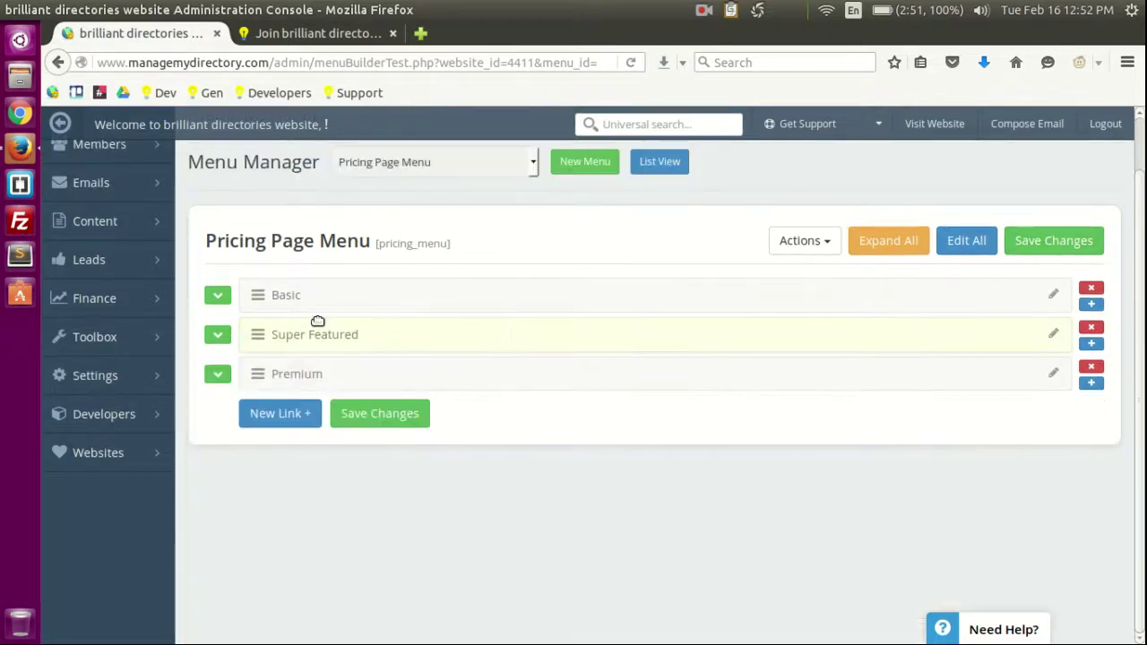
Move the nested line back out from under $9.99 / month and save the menu again
click(217, 334)
scroll(277, 323, down, 2)
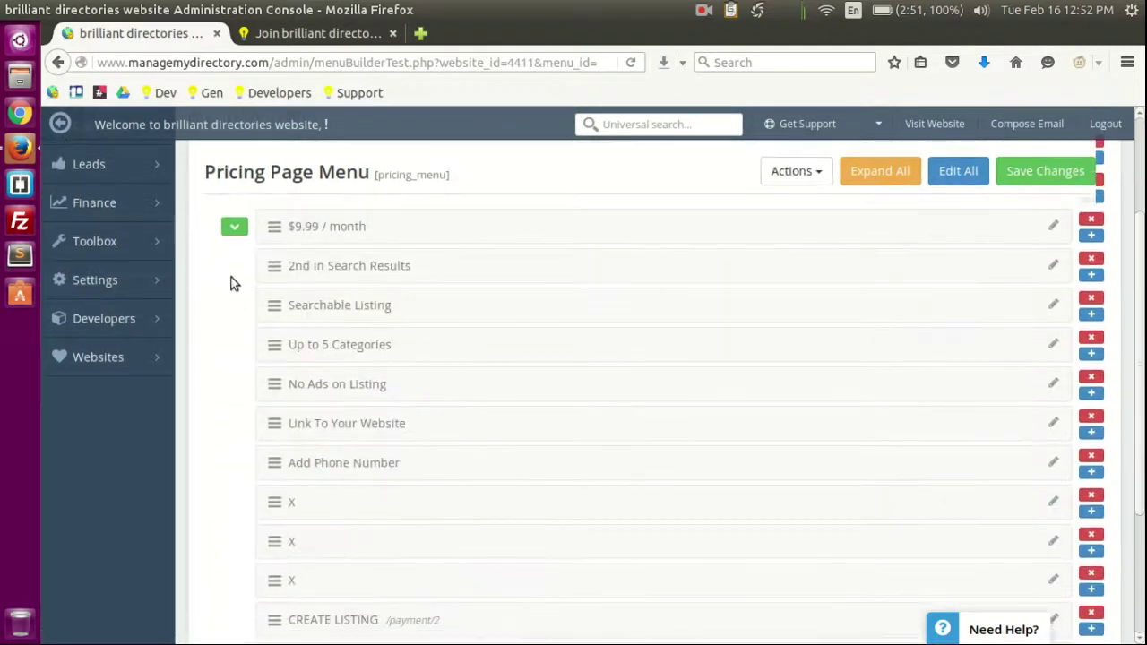
scroll(237, 269, up, 3)
click(234, 374)
drag(288, 412, 258, 409)
click(1055, 247)
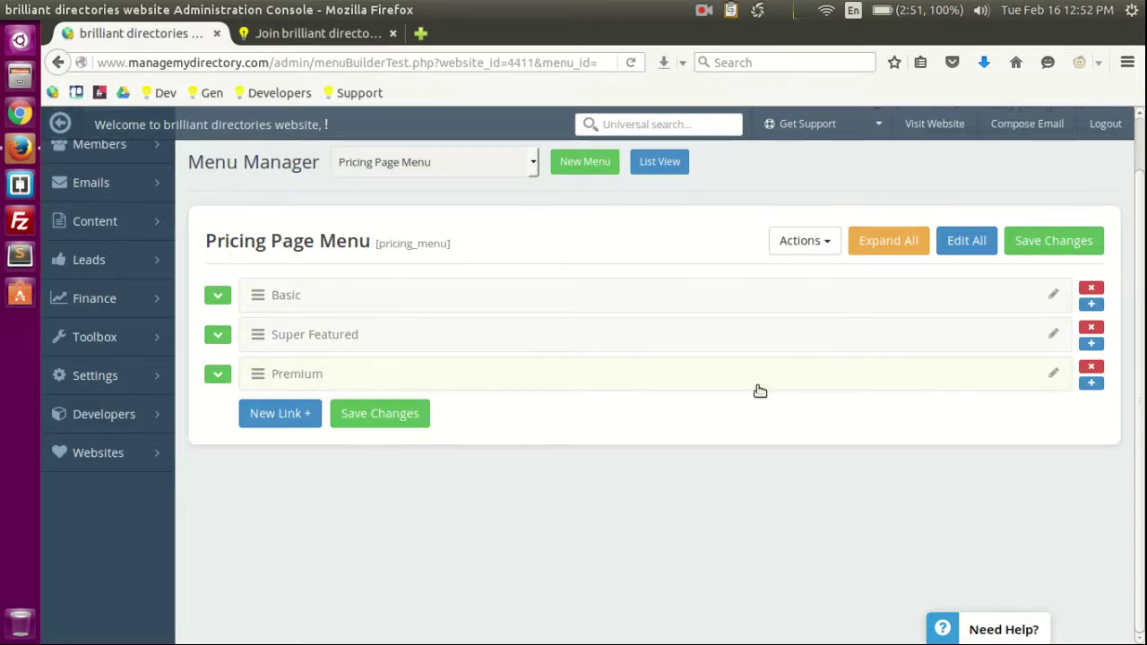
View the join page from the top to compare its Super Featured plan card
scroll(295, 346, up, 1)
click(300, 10)
click(300, 10)
click(305, 34)
scroll(350, 259, up, 2)
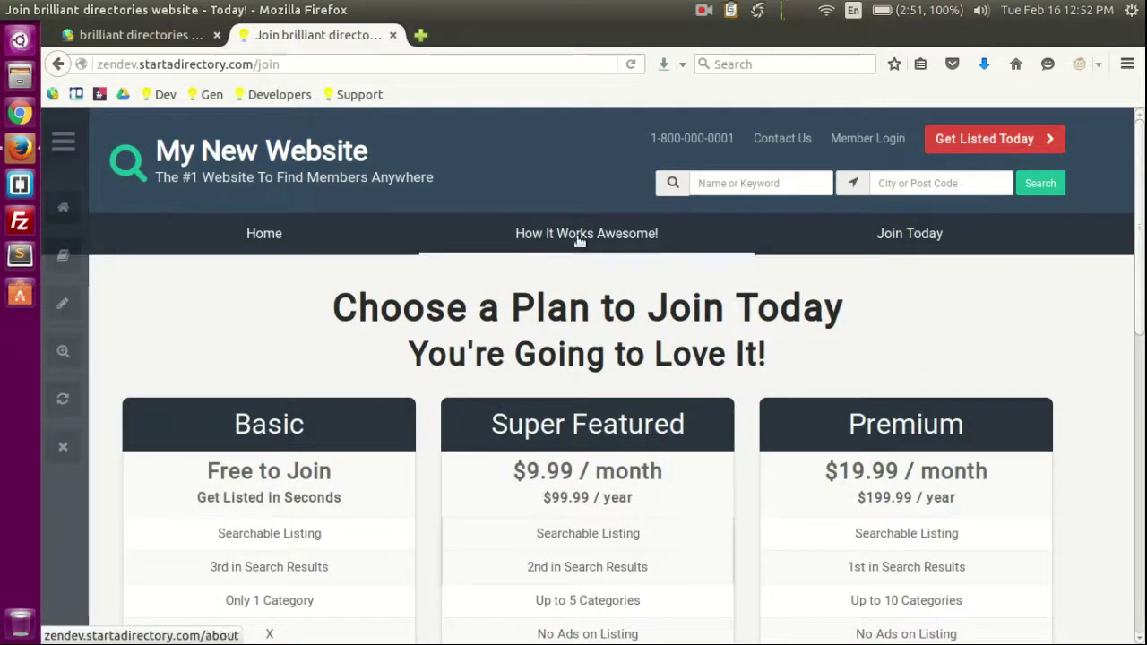
Change Super Featured's $9.99 / month price line to $19.99 / month and save it
click(128, 35)
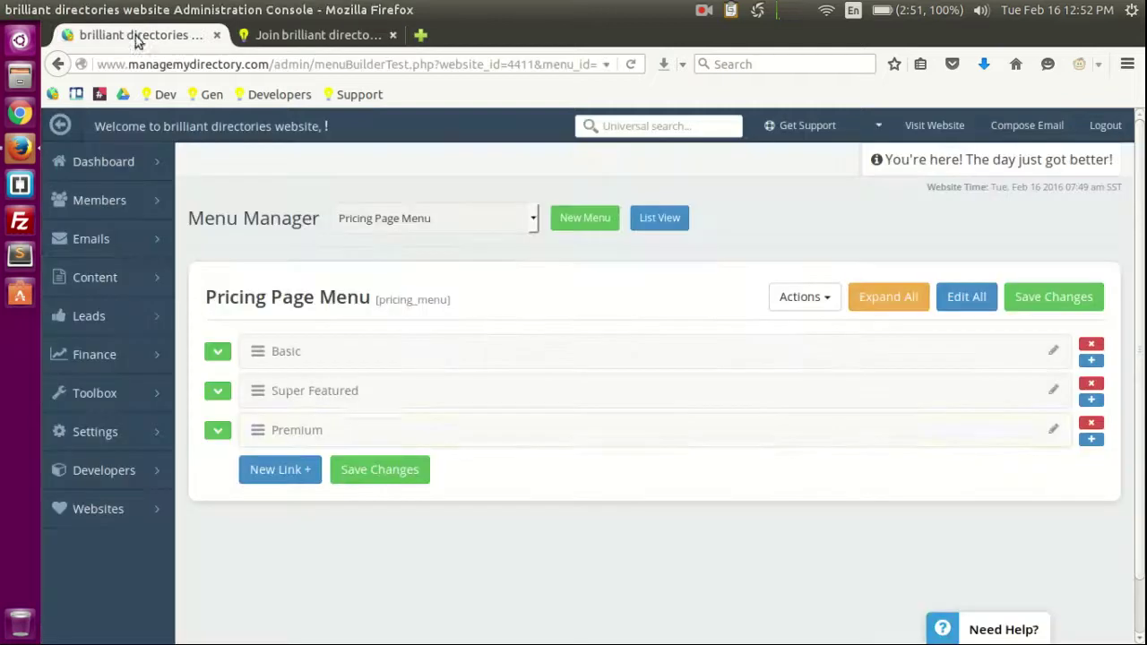
click(218, 392)
scroll(358, 276, down, 3)
scroll(417, 351, up, 2)
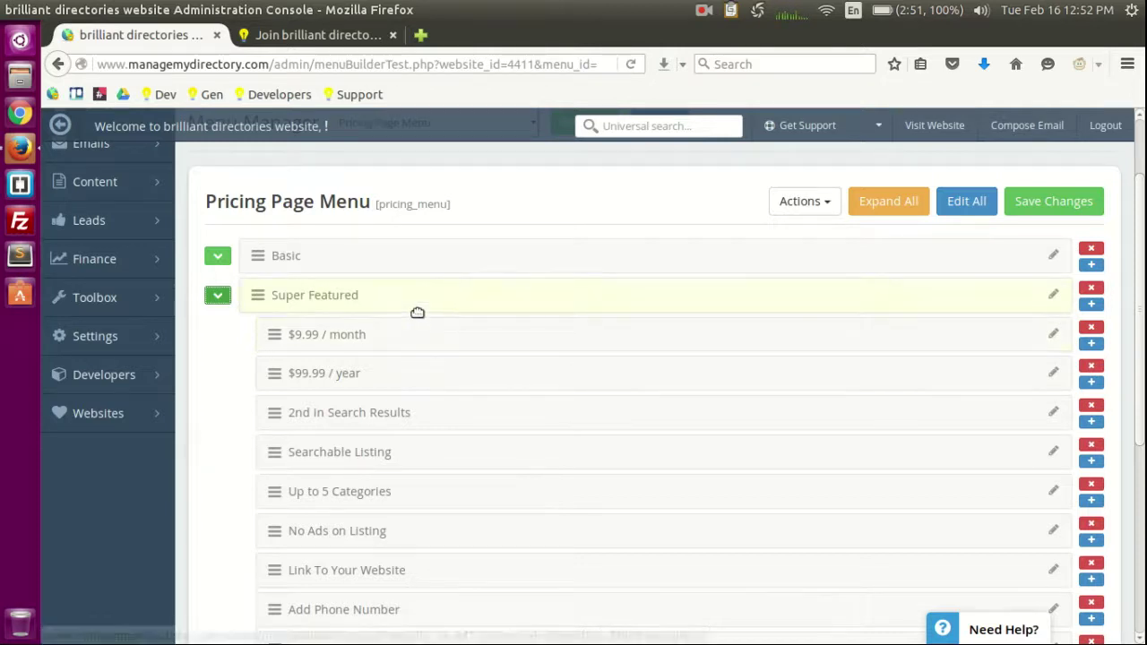
click(1050, 335)
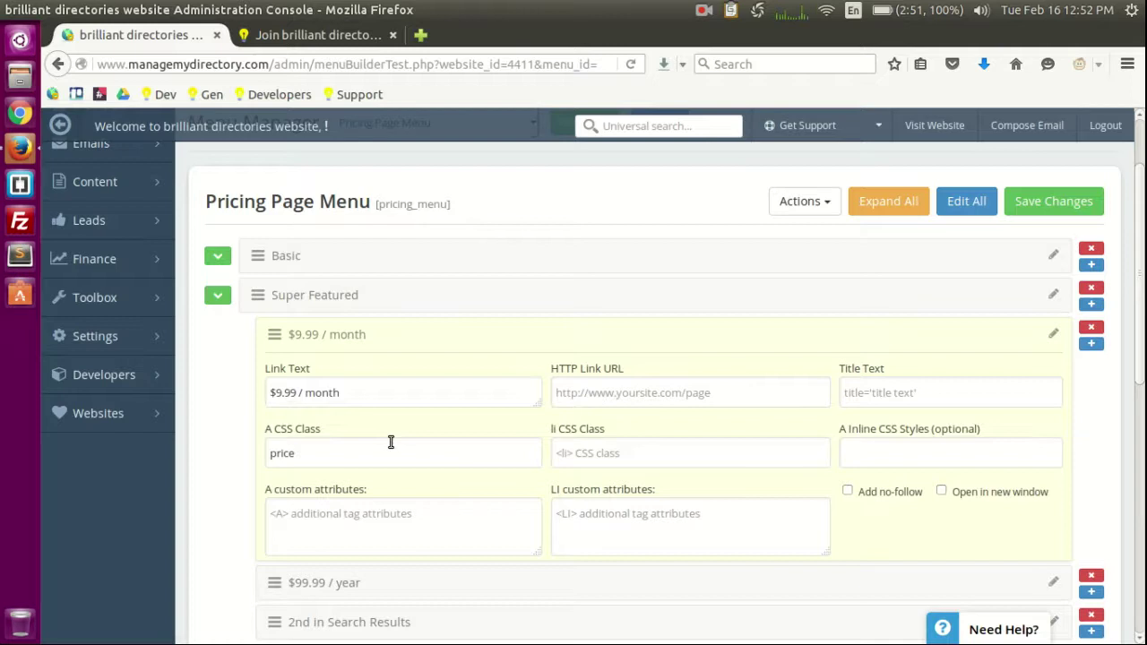
text(1)
click(1084, 202)
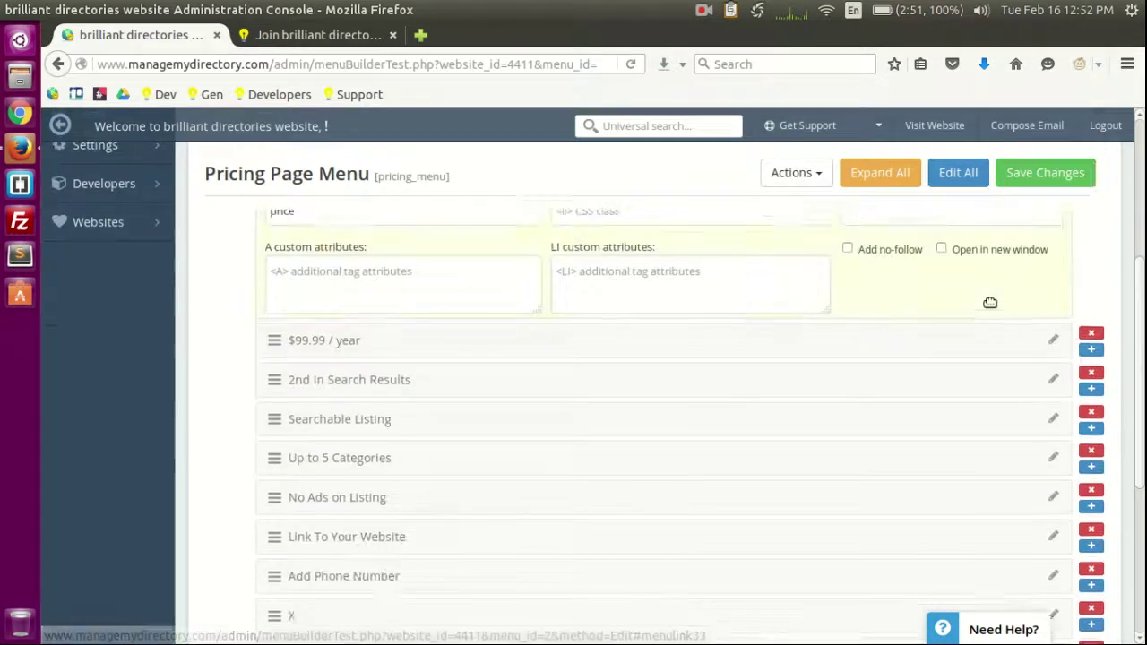
click(1076, 201)
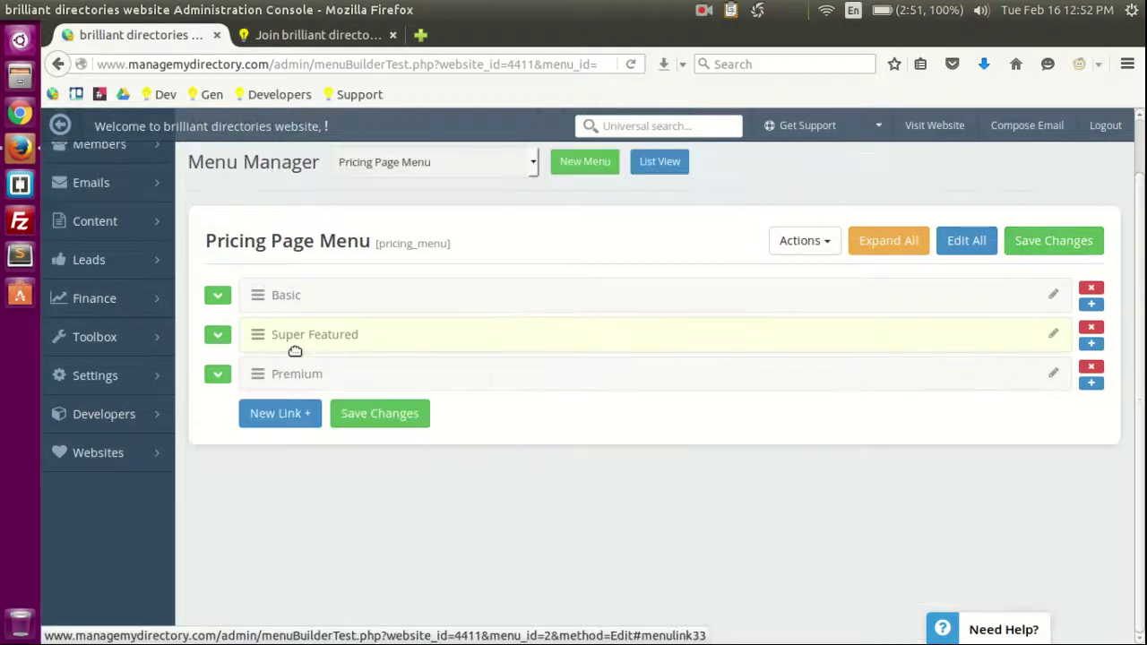
click(220, 335)
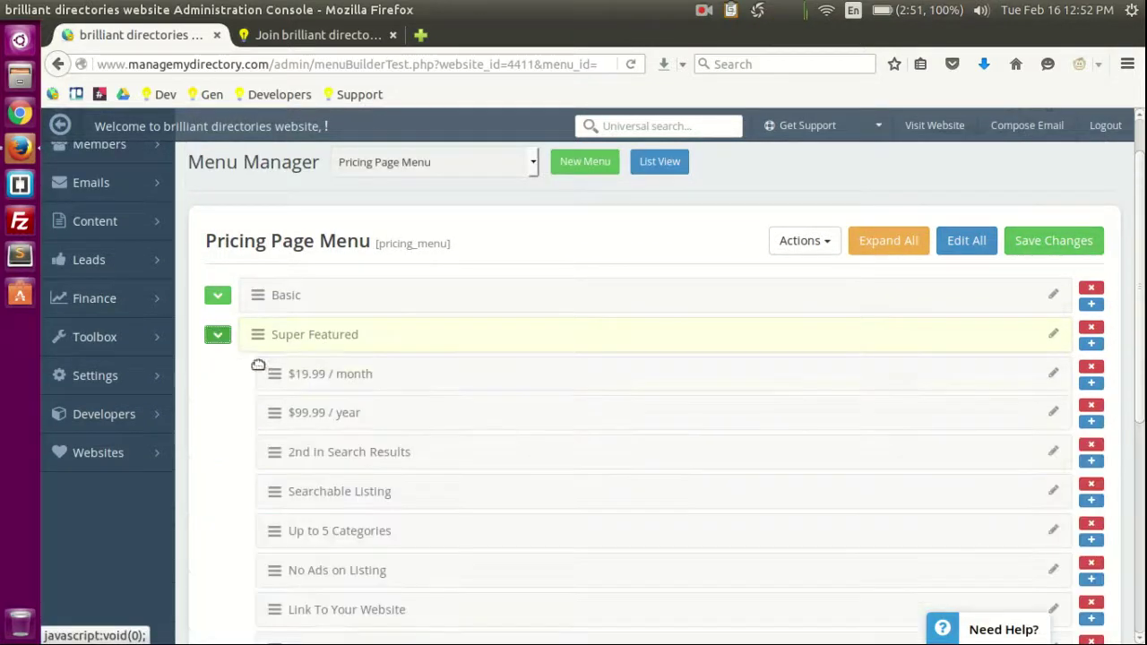
Reload the join page with F5 and check that the Super Featured card shows $19.99 / month
click(304, 38)
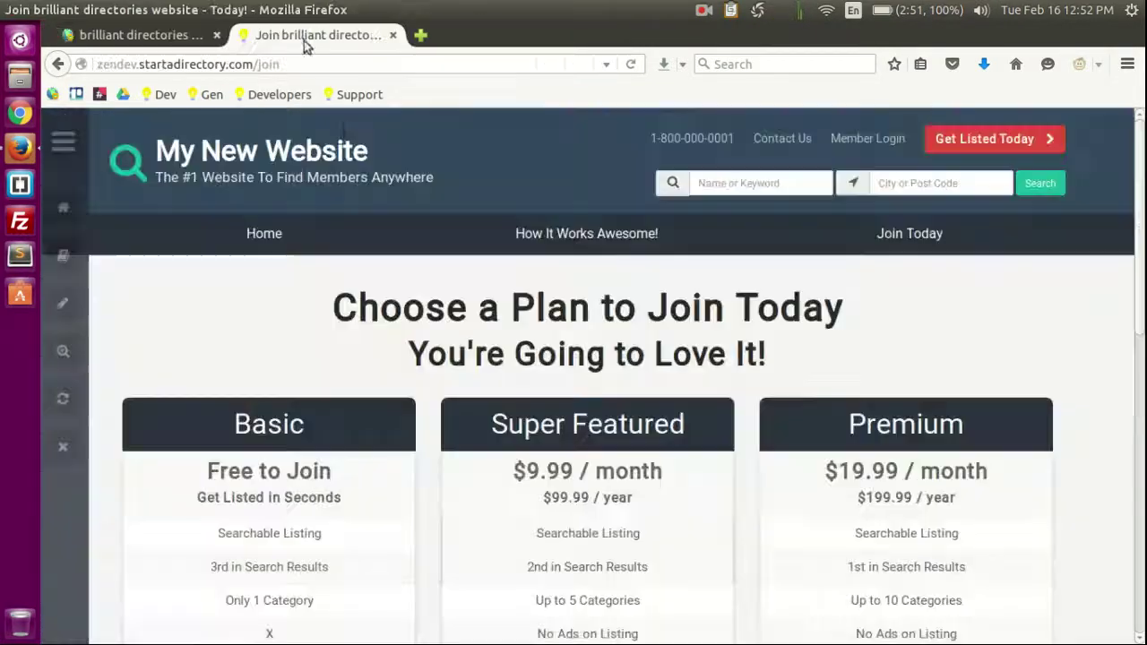
key(F5)
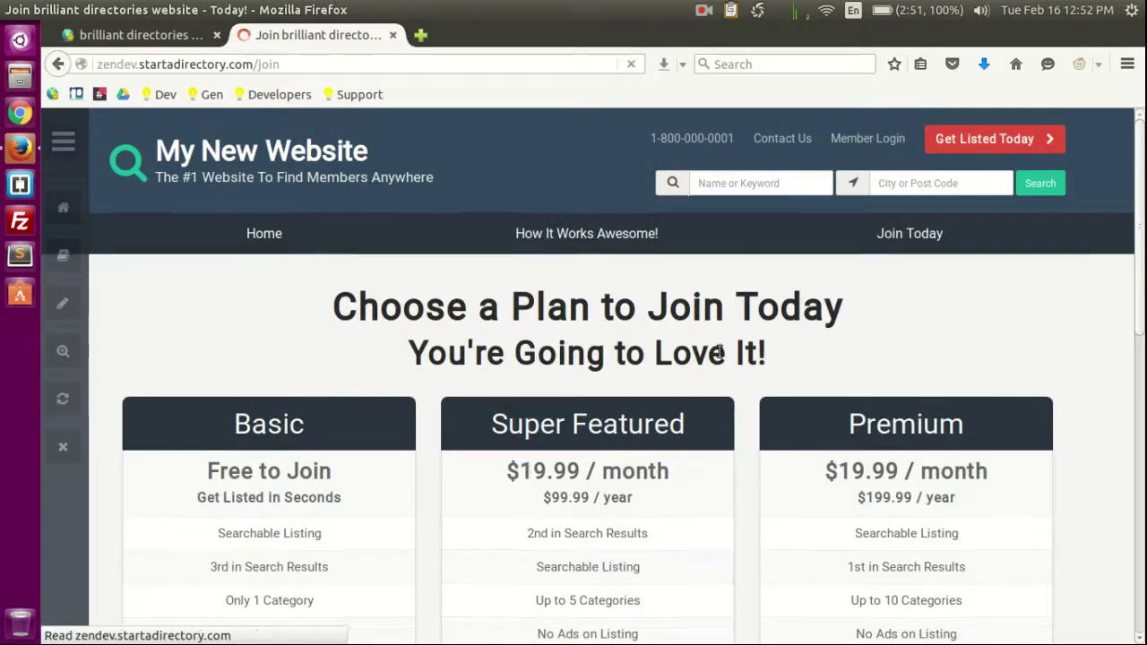
scroll(718, 351, down, 1)
scroll(505, 410, down, 1)
scroll(538, 376, down, 1)
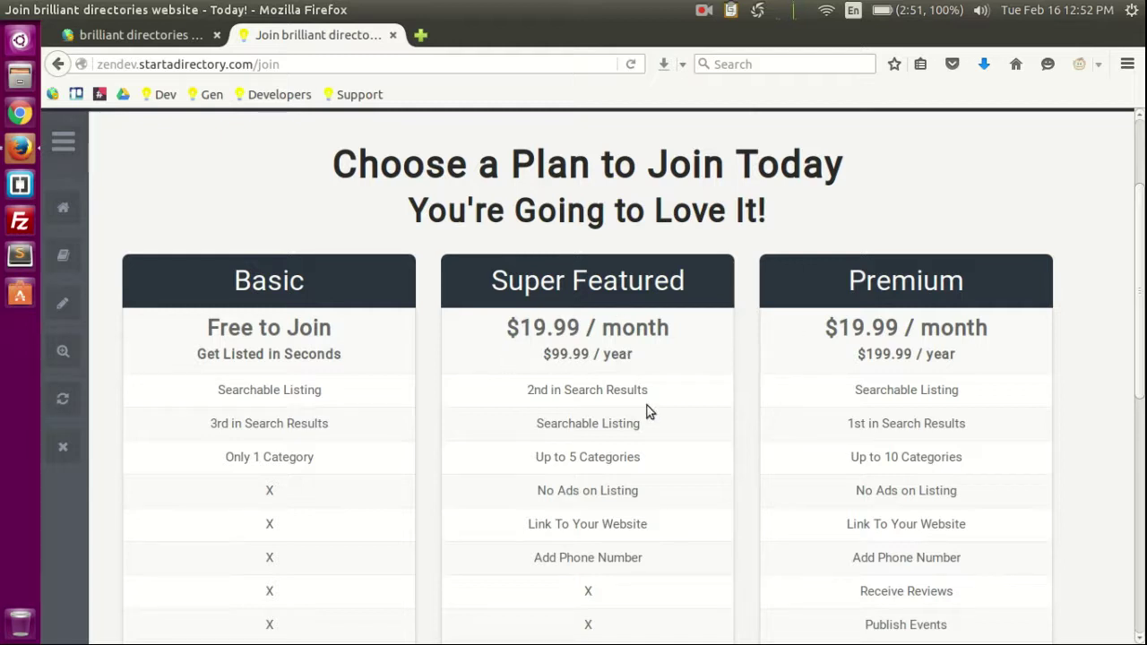
scroll(635, 361, down, 3)
scroll(627, 359, up, 3)
Add a new 'Super Cow Power!' link below Link To Your Website in Super Featured and save the menu
click(134, 34)
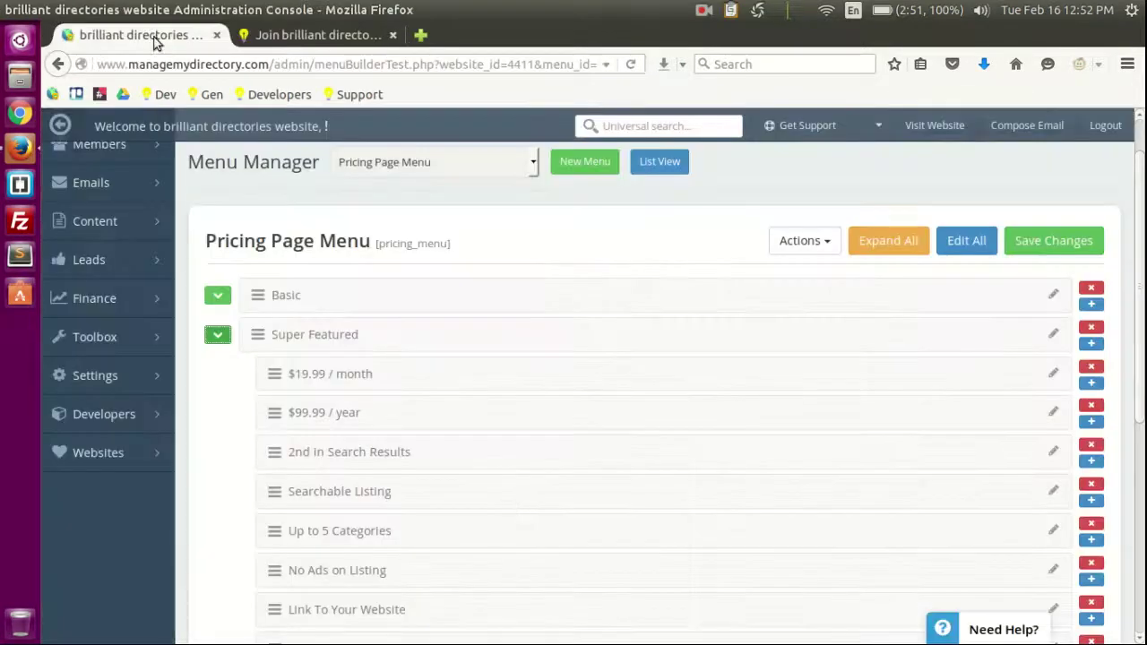
scroll(497, 455, down, 5)
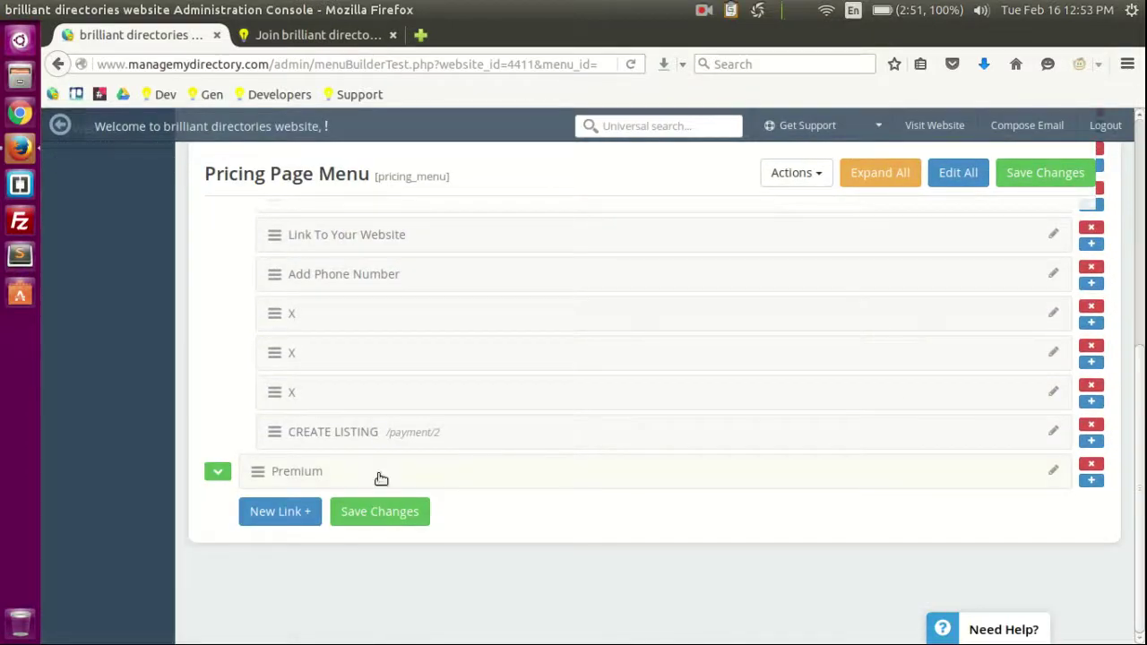
click(283, 514)
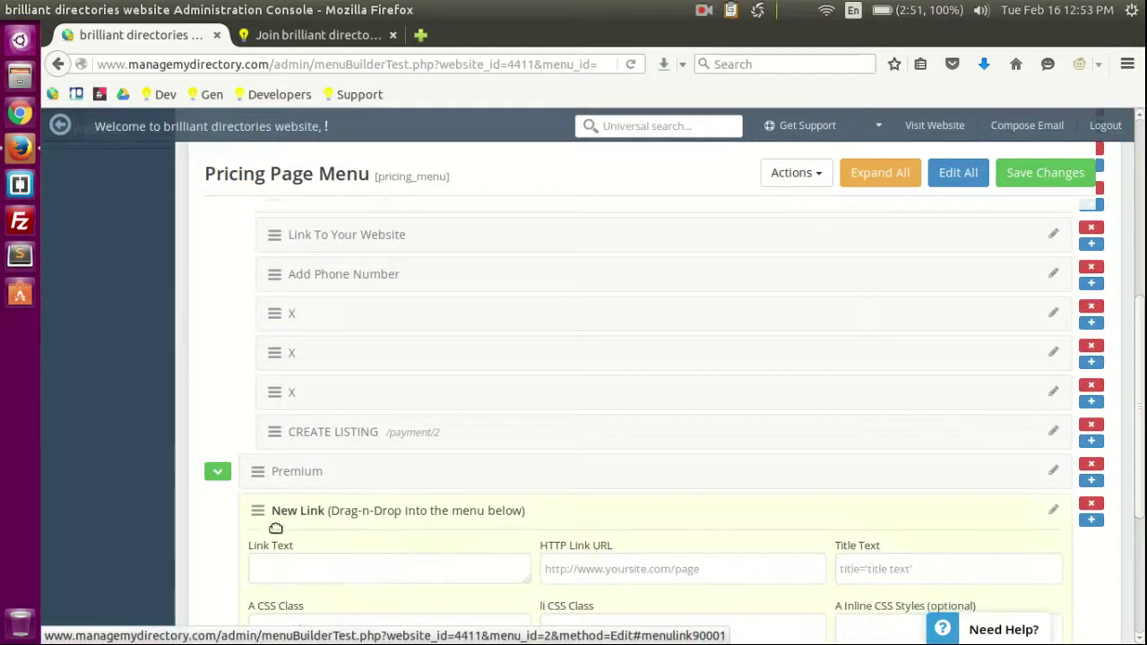
drag(262, 510, 282, 278)
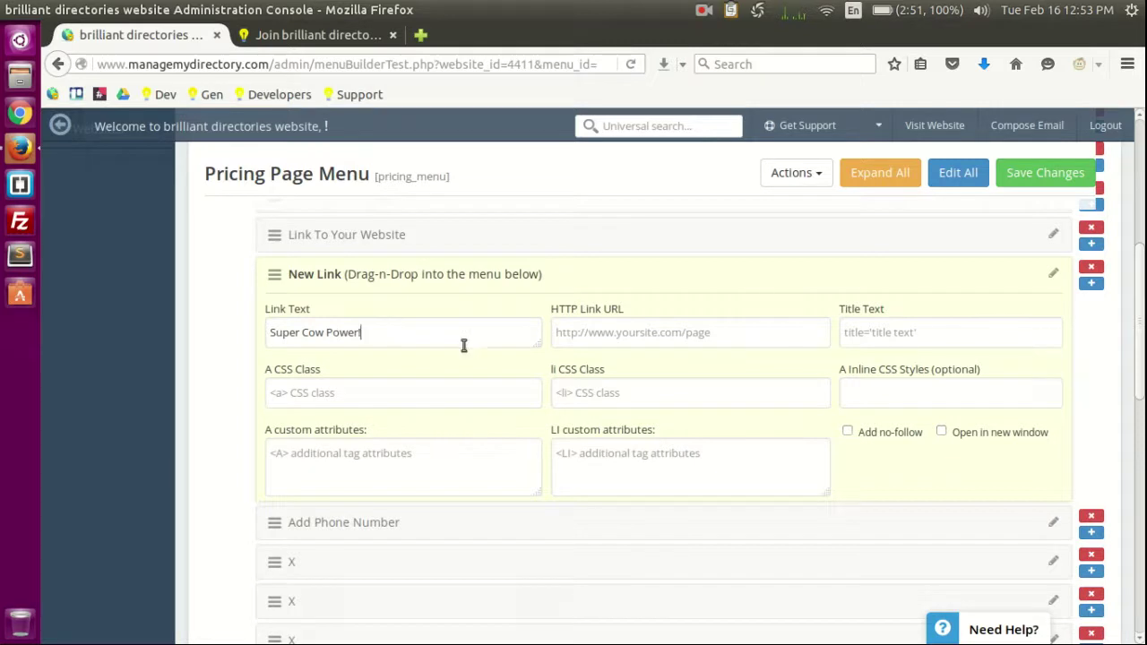
scroll(561, 394, up, 3)
click(1043, 172)
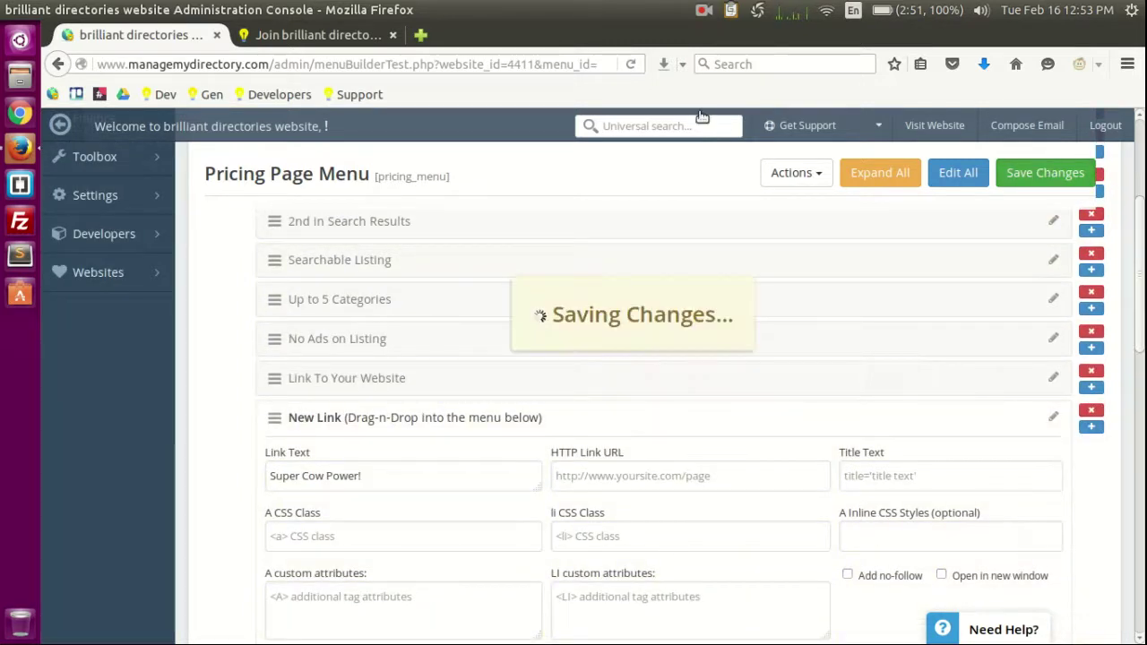
Reload the Join page and confirm 'Super Cow Power!' appears in the Super Featured card
click(304, 36)
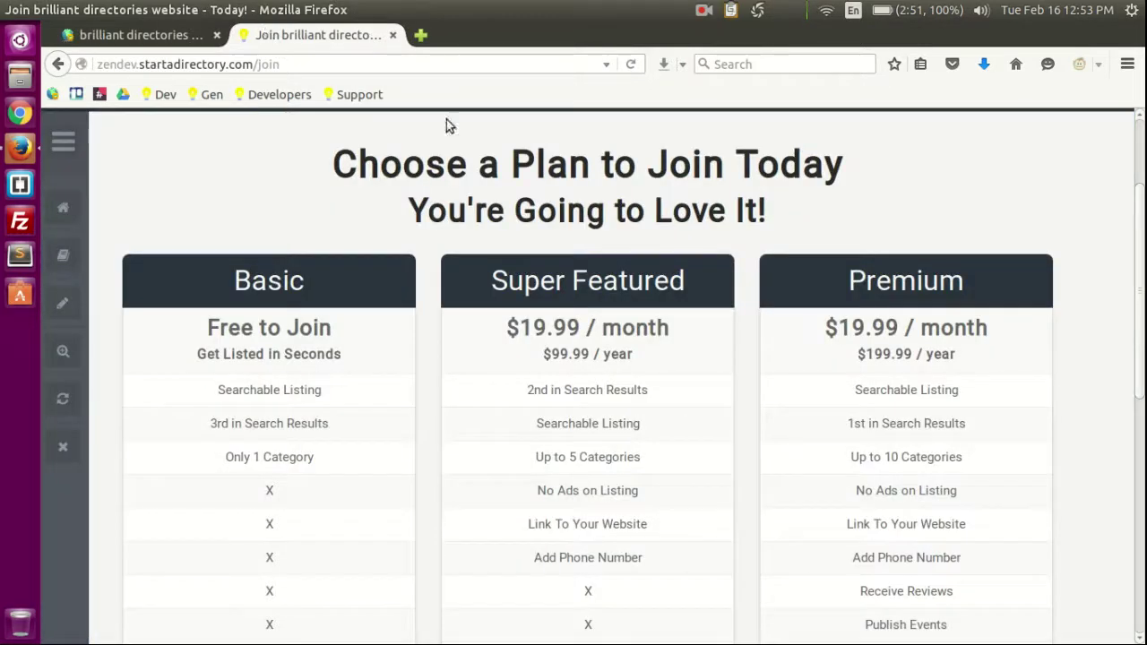
click(632, 64)
scroll(790, 251, down, 2)
scroll(787, 236, down, 2)
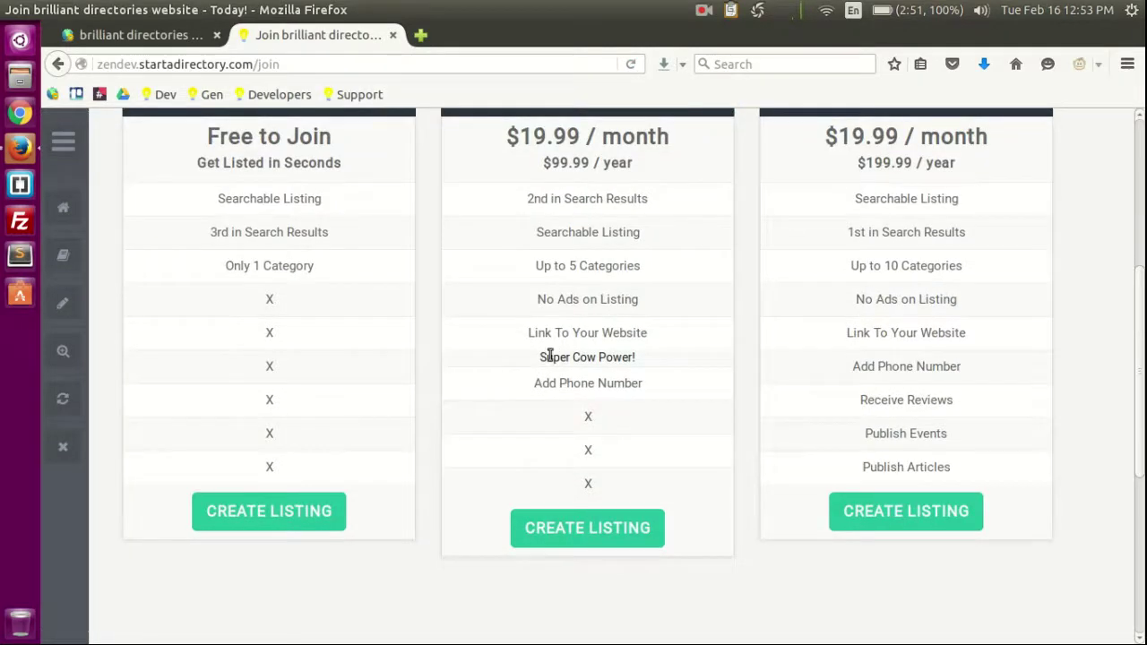
triple_click(634, 358)
click(617, 359)
scroll(794, 379, up, 4)
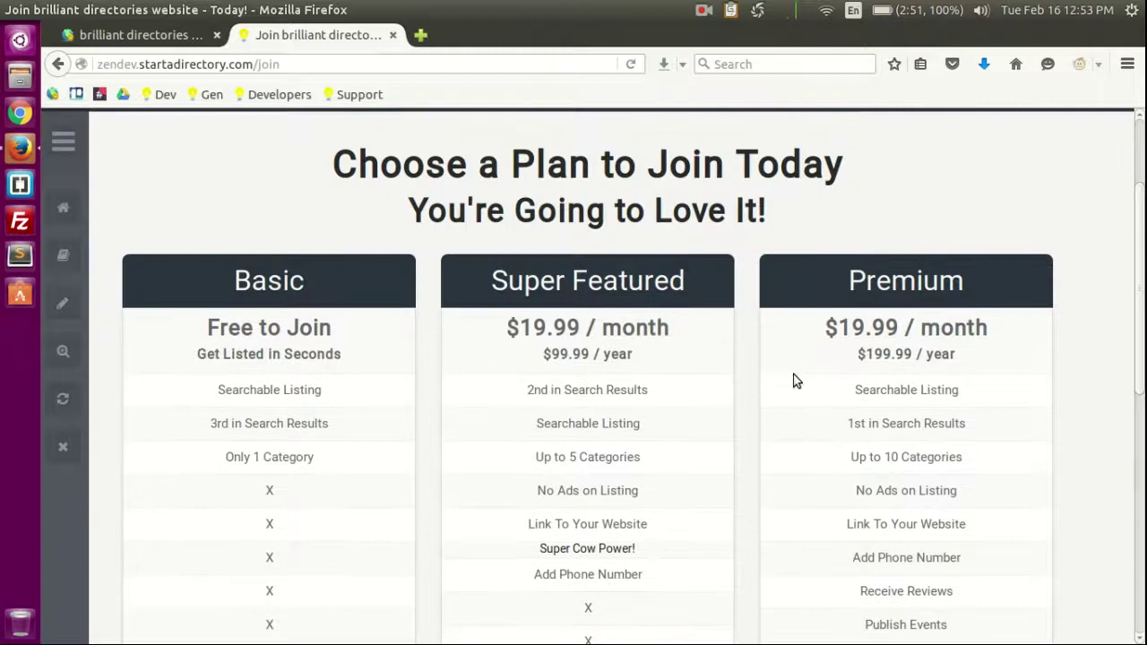
scroll(529, 366, down, 2)
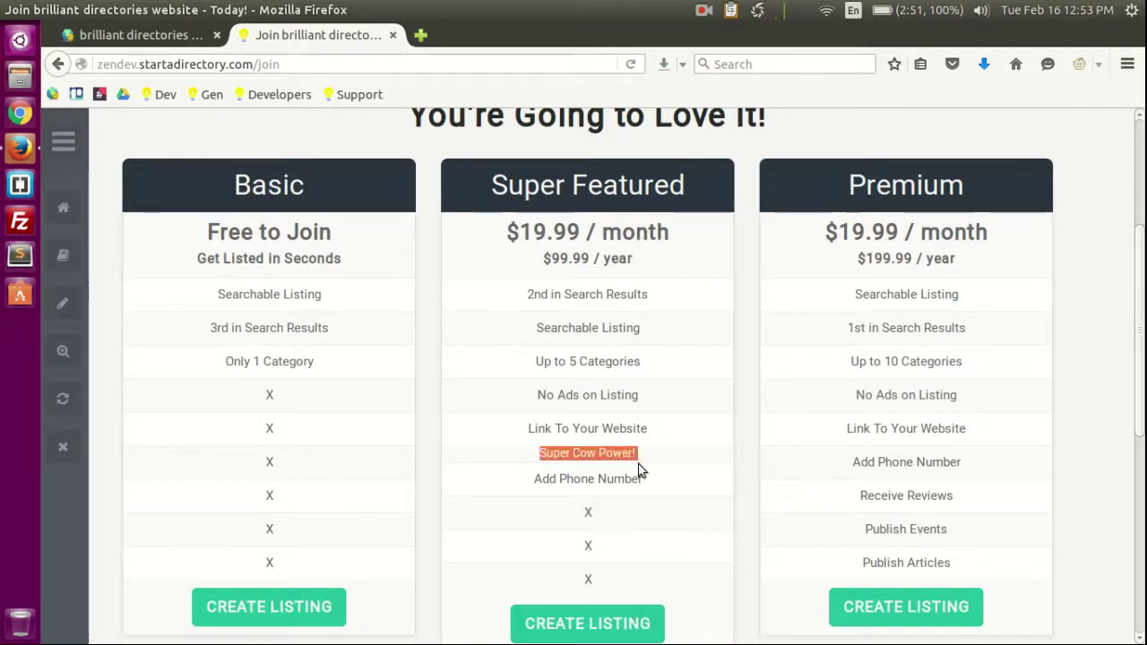
scroll(423, 374, up, 3)
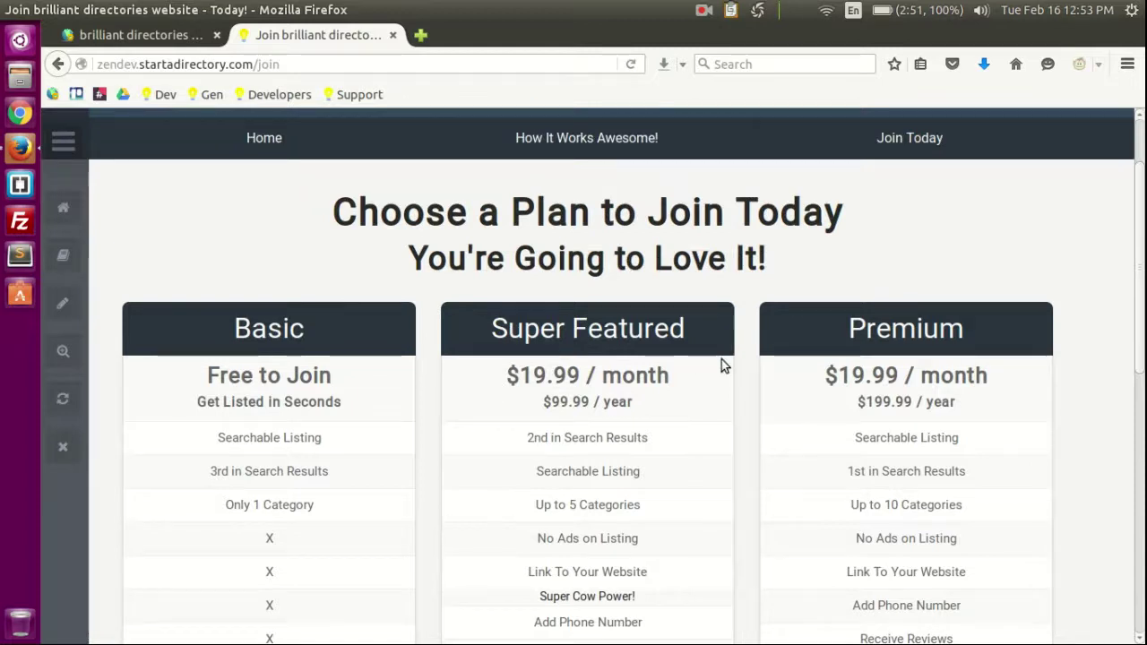
scroll(722, 365, down, 3)
scroll(704, 365, up, 3)
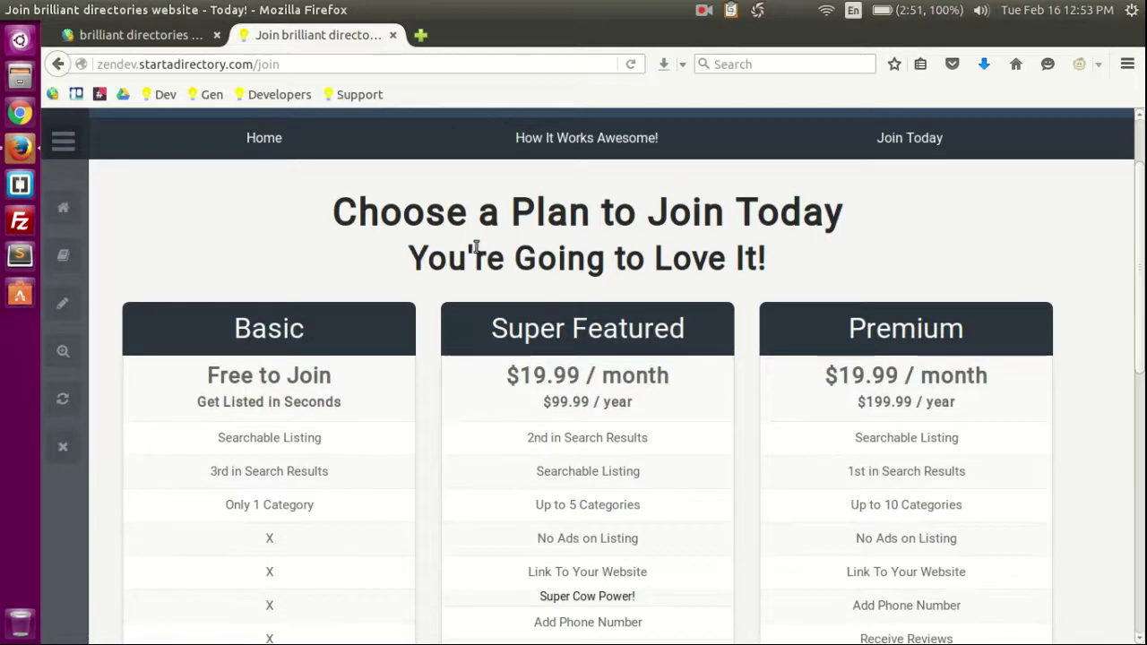
scroll(707, 278, down, 3)
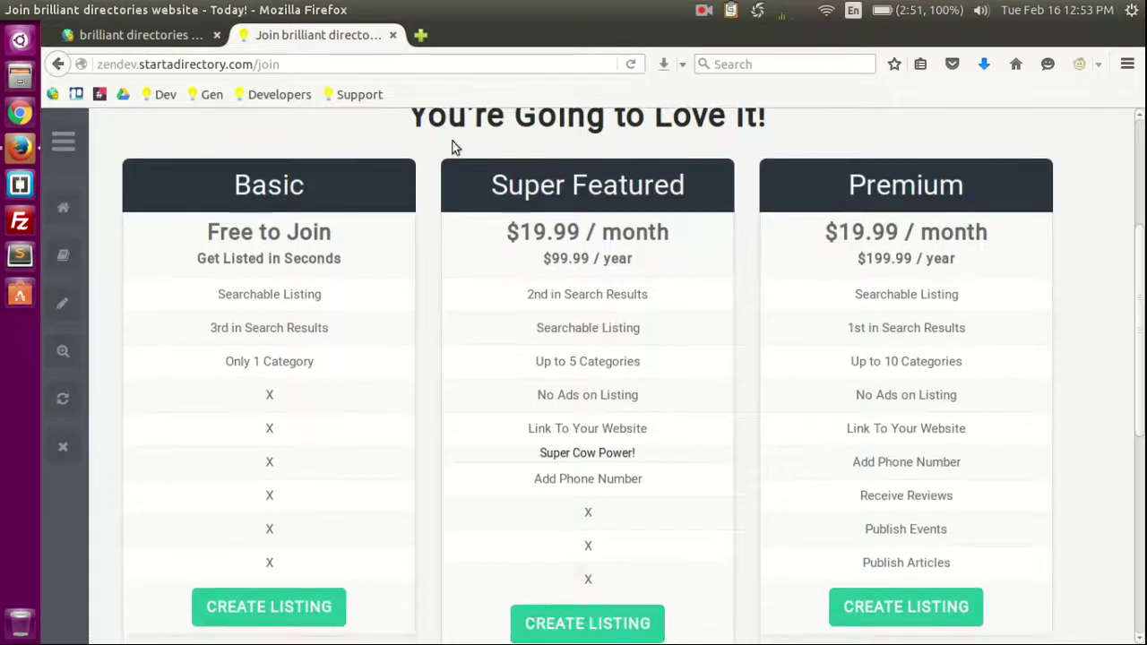
scroll(548, 448, up, 4)
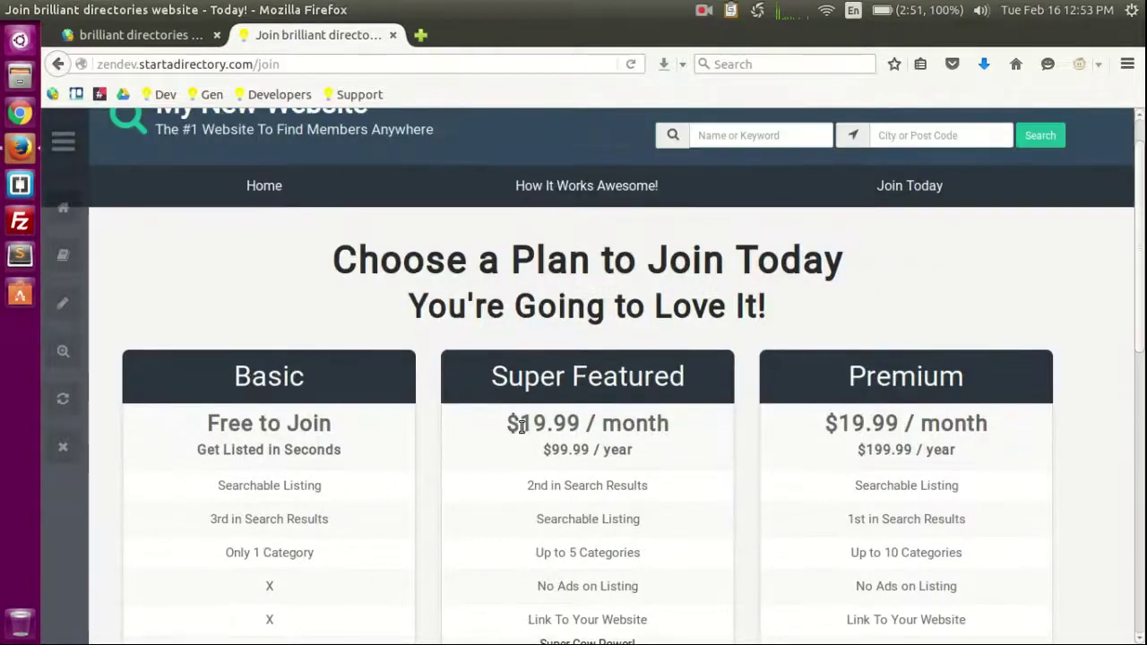
drag(523, 425, 630, 427)
click(630, 426)
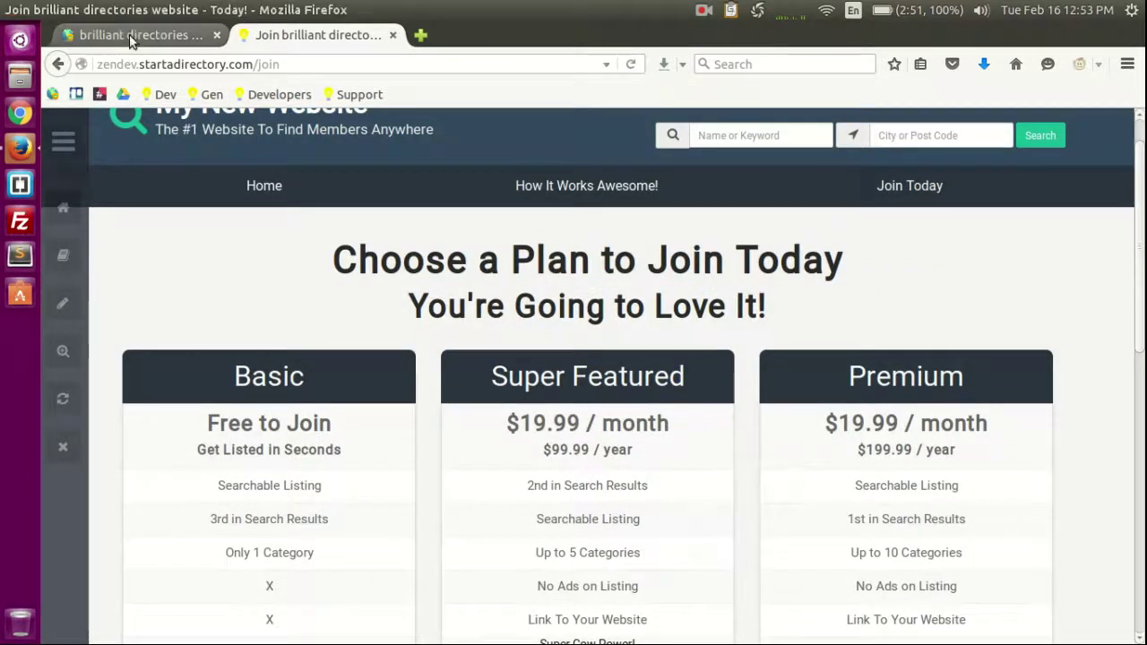
Return to the admin Pricing Page Menu editor and expand Super Featured's menu lines
click(135, 35)
mouse_move(113, 231)
scroll(114, 267, up, 1)
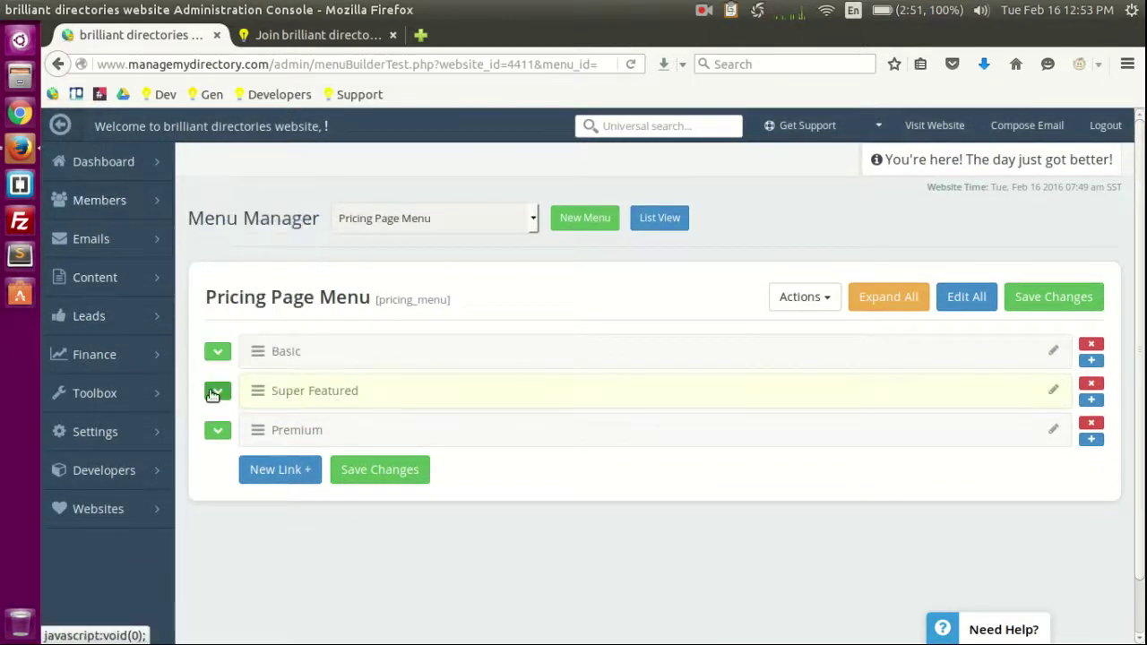
click(216, 392)
scroll(332, 392, down, 2)
scroll(343, 412, up, 2)
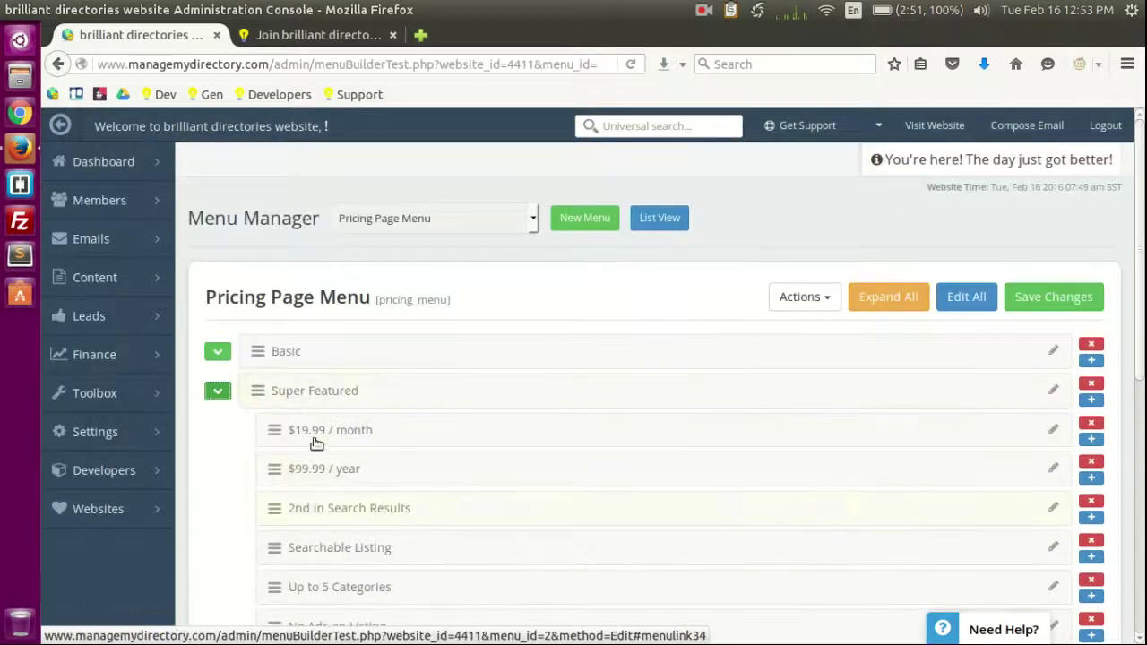
Open Members > Membership Levels to view the plans' prices
mouse_move(168, 206)
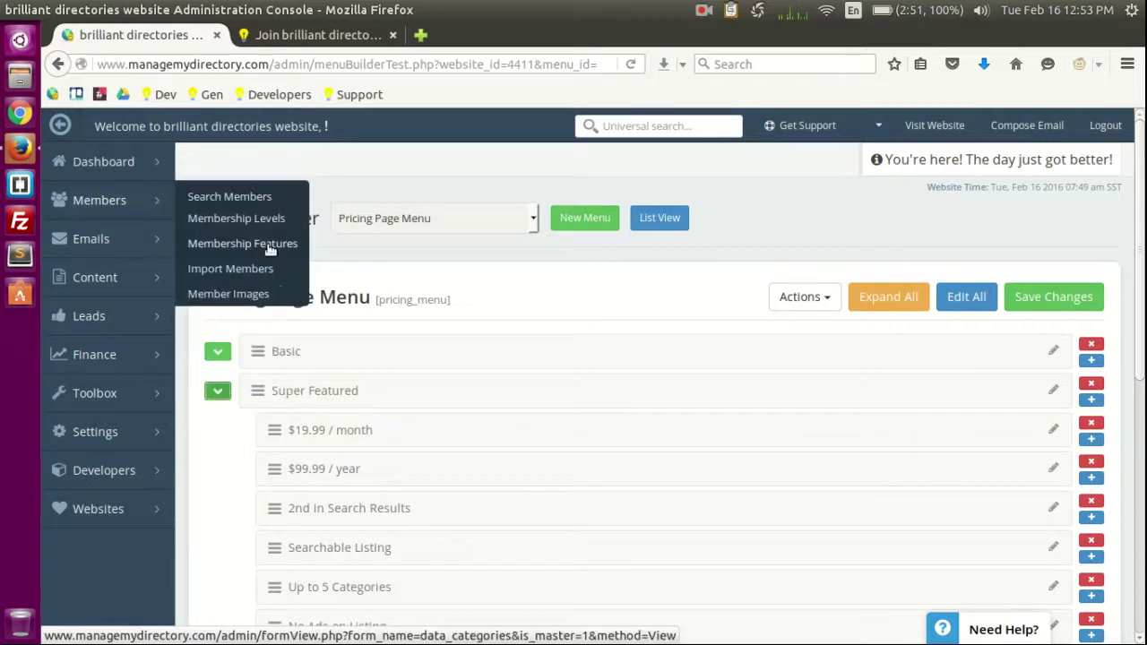
click(231, 218)
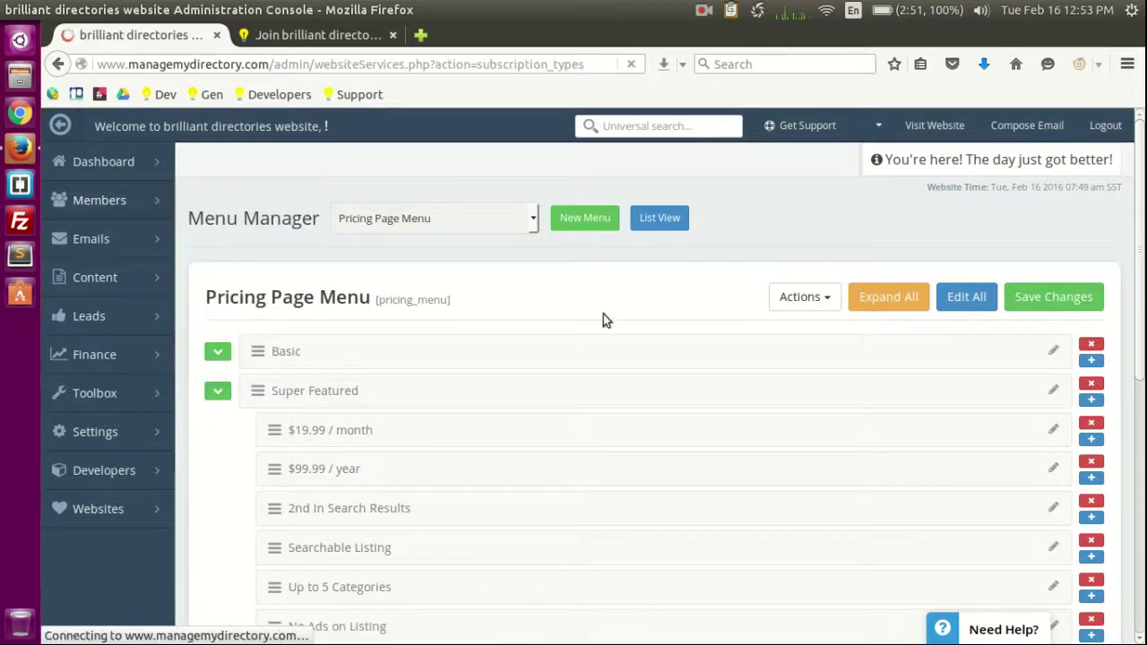
scroll(633, 336, down, 3)
scroll(634, 334, up, 1)
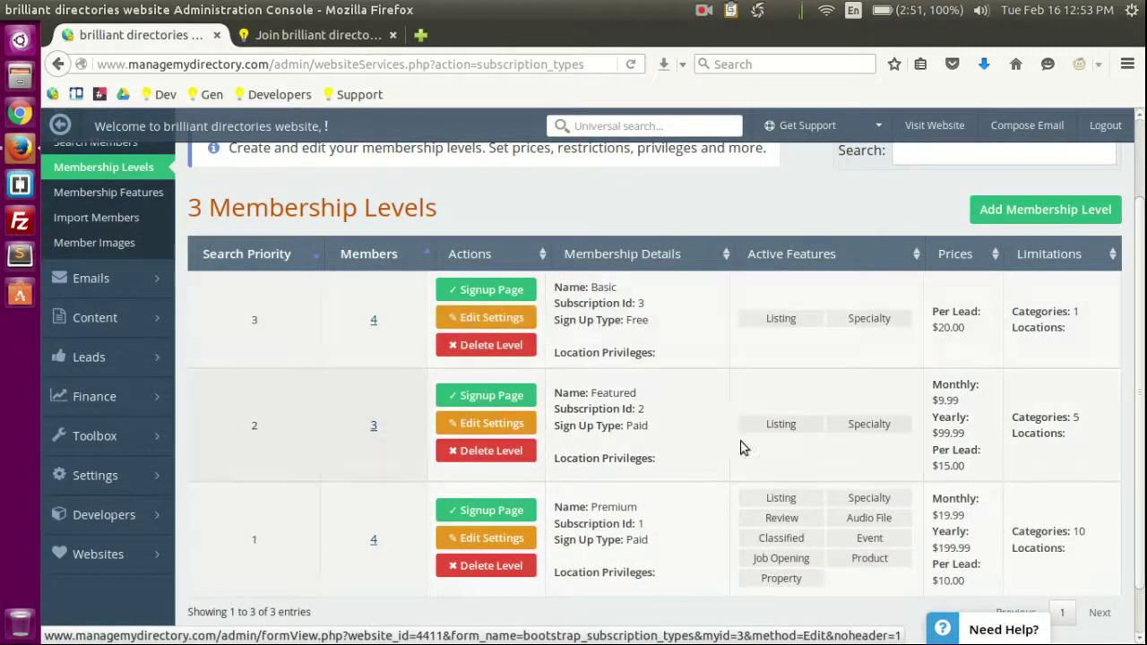
scroll(717, 488, up, 1)
scroll(992, 426, down, 2)
scroll(699, 367, up, 3)
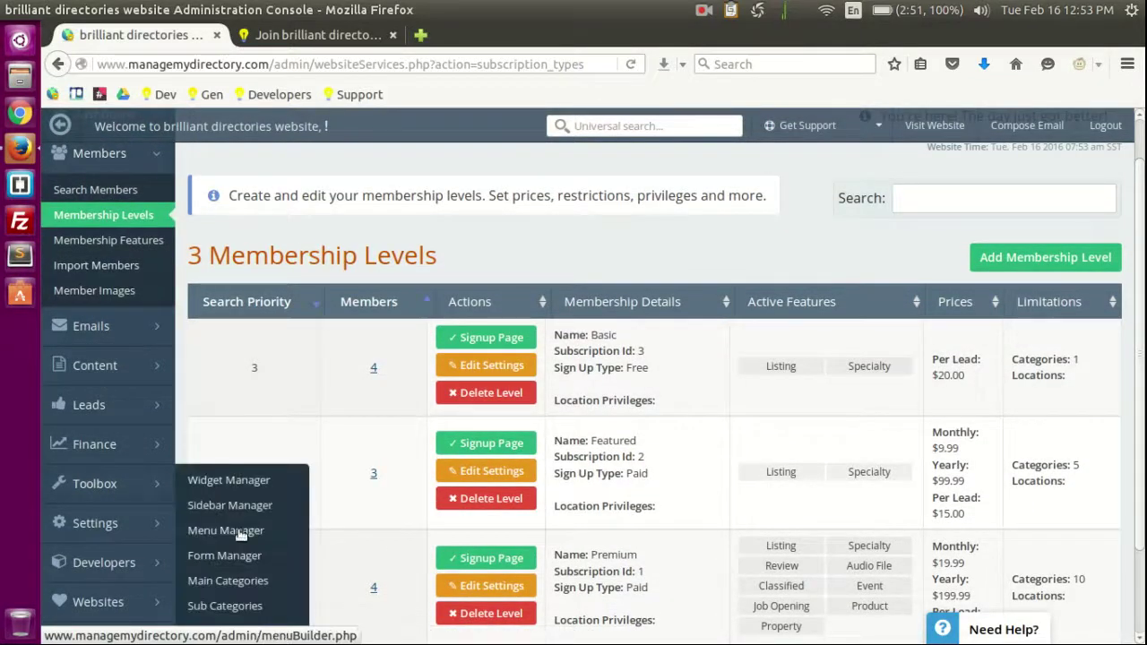
Open the Pricing Page Menu, expand Super Featured's lines, then go back to Membership Levels
click(223, 534)
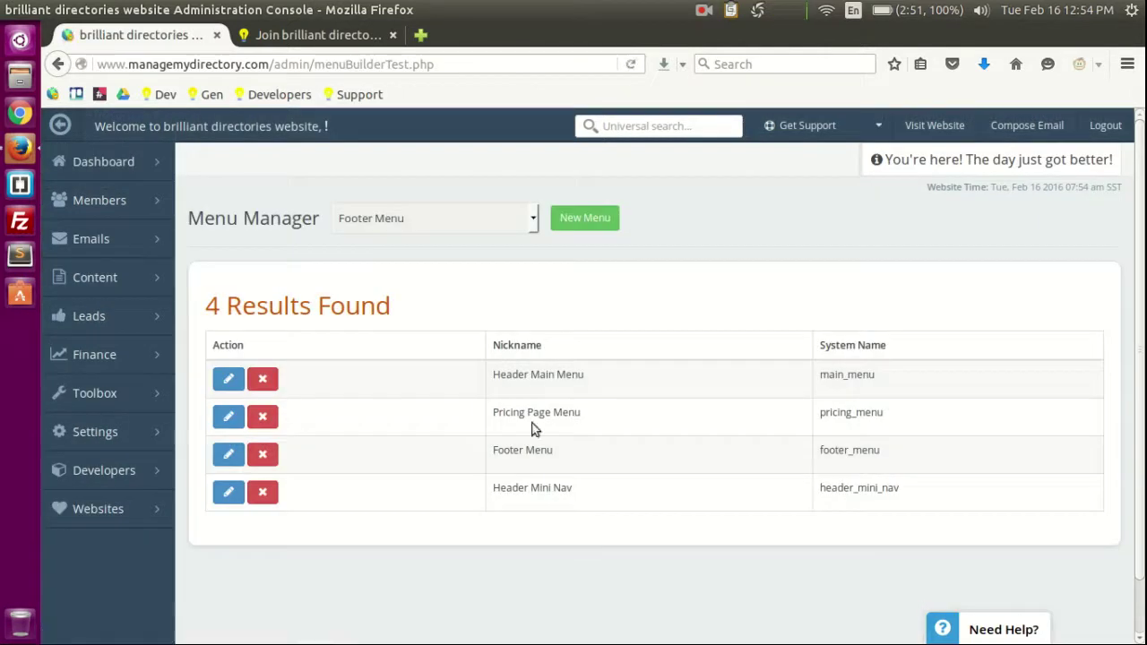
click(229, 417)
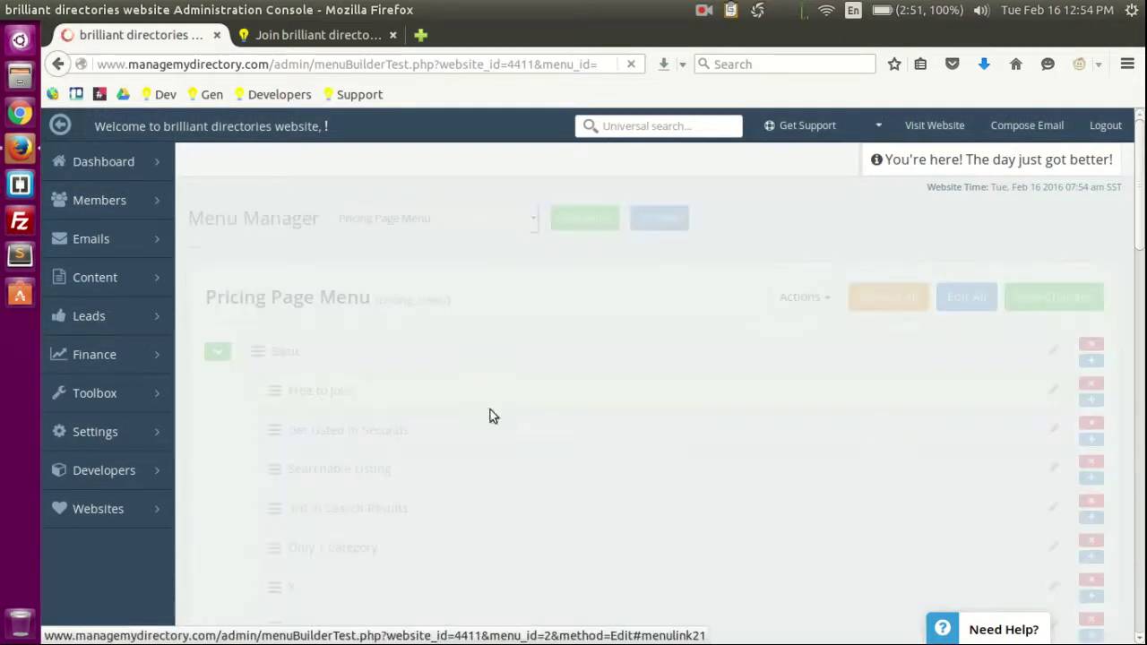
scroll(399, 318, down, 1)
click(217, 337)
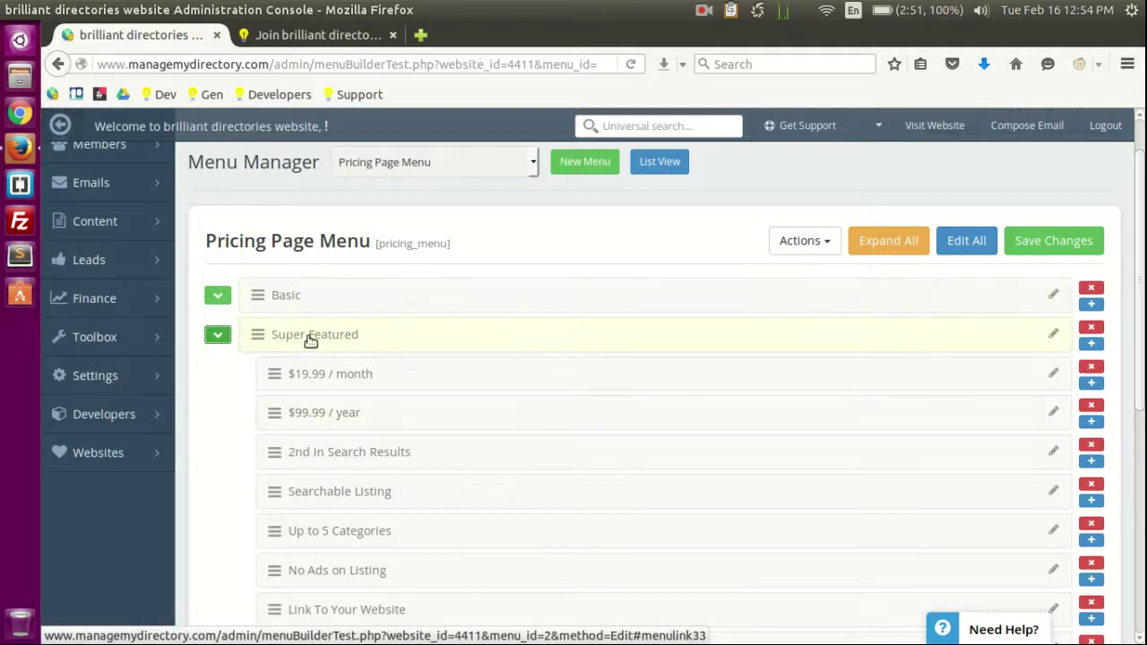
scroll(313, 343, up, 1)
mouse_move(166, 203)
click(244, 221)
Open Menu Manager in a new tab and expand Super Featured in the Pricing Page Menu, showing $19.99 / month
scroll(589, 354, down, 3)
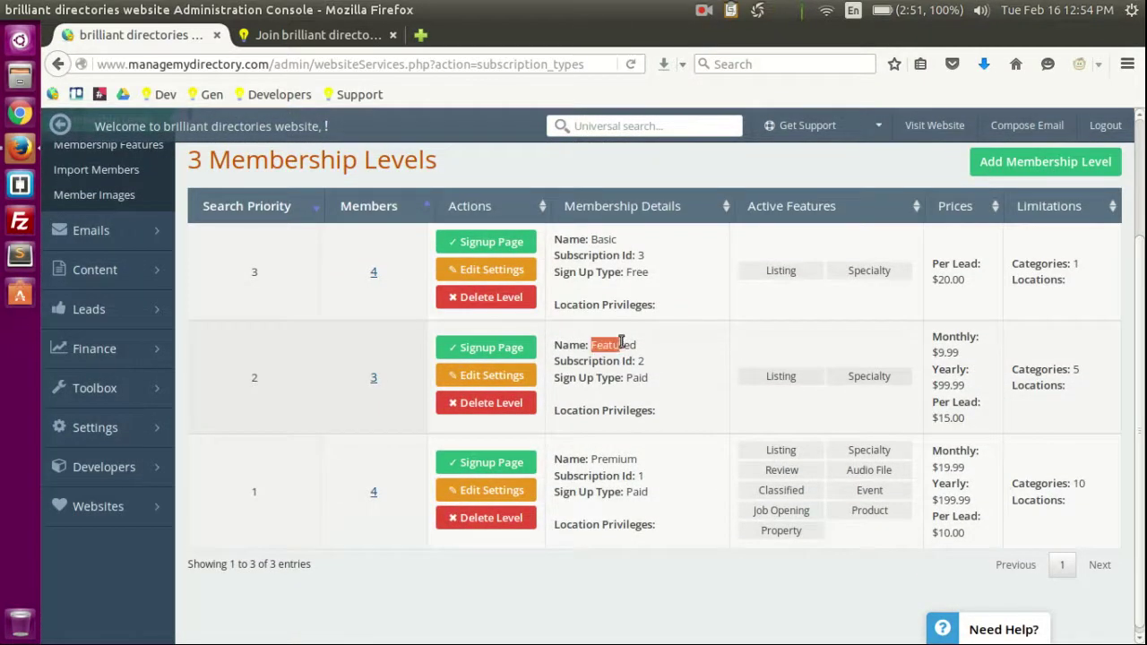
click(632, 350)
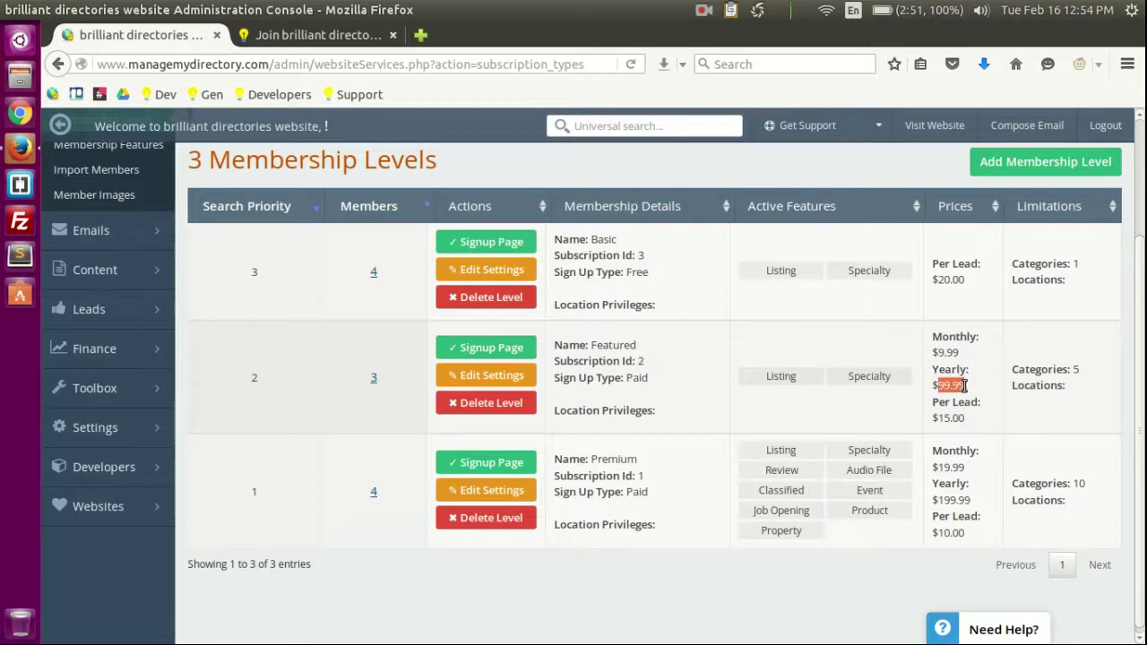
scroll(90, 300, up, 3)
mouse_move(99, 419)
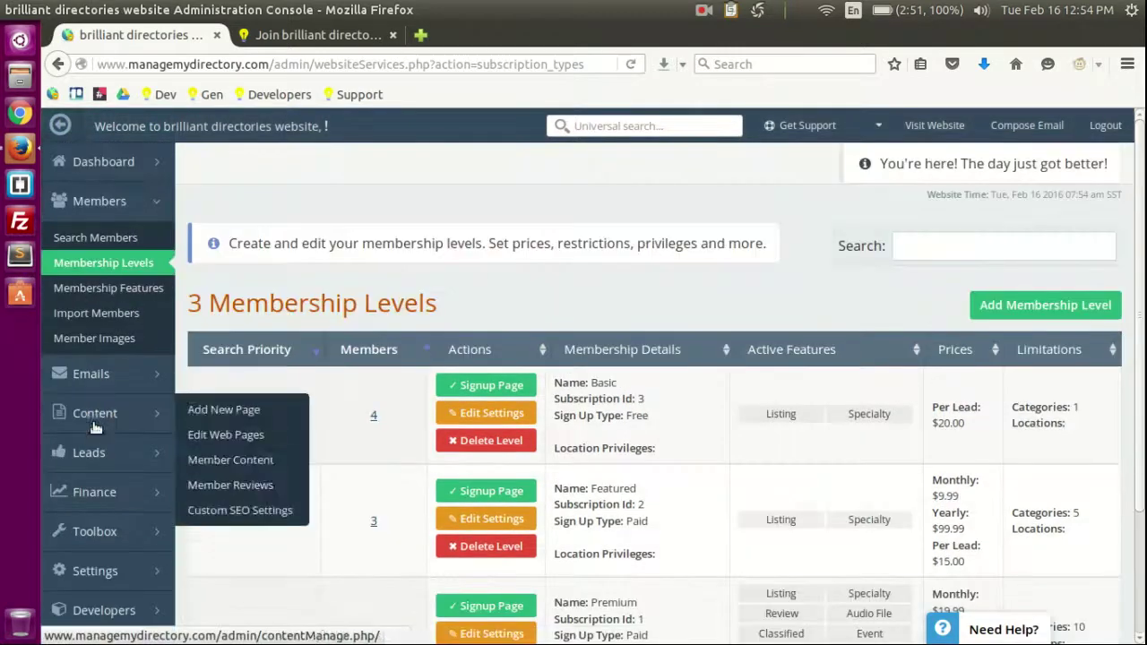
mouse_move(100, 483)
scroll(412, 481, down, 1)
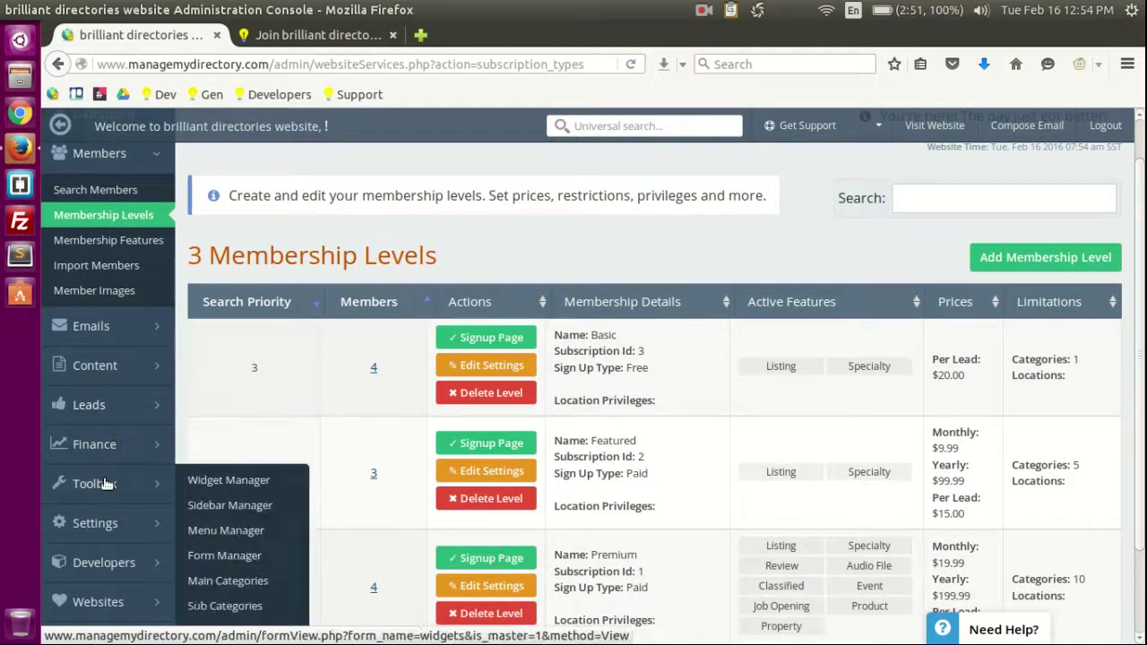
middle_click(226, 530)
click(316, 41)
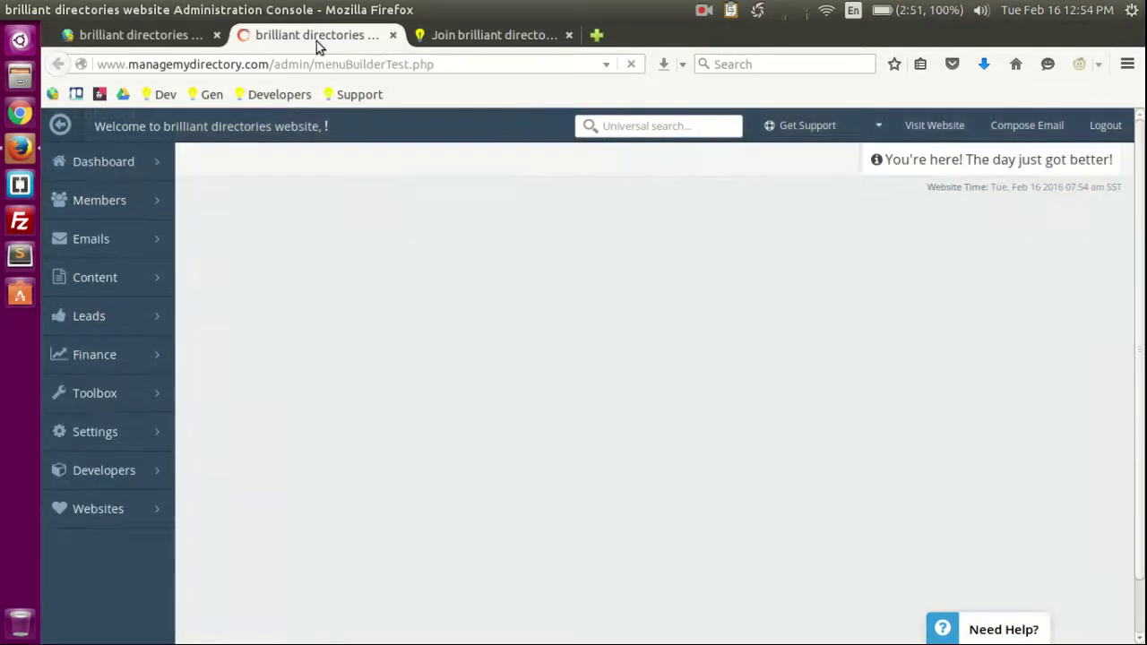
click(227, 418)
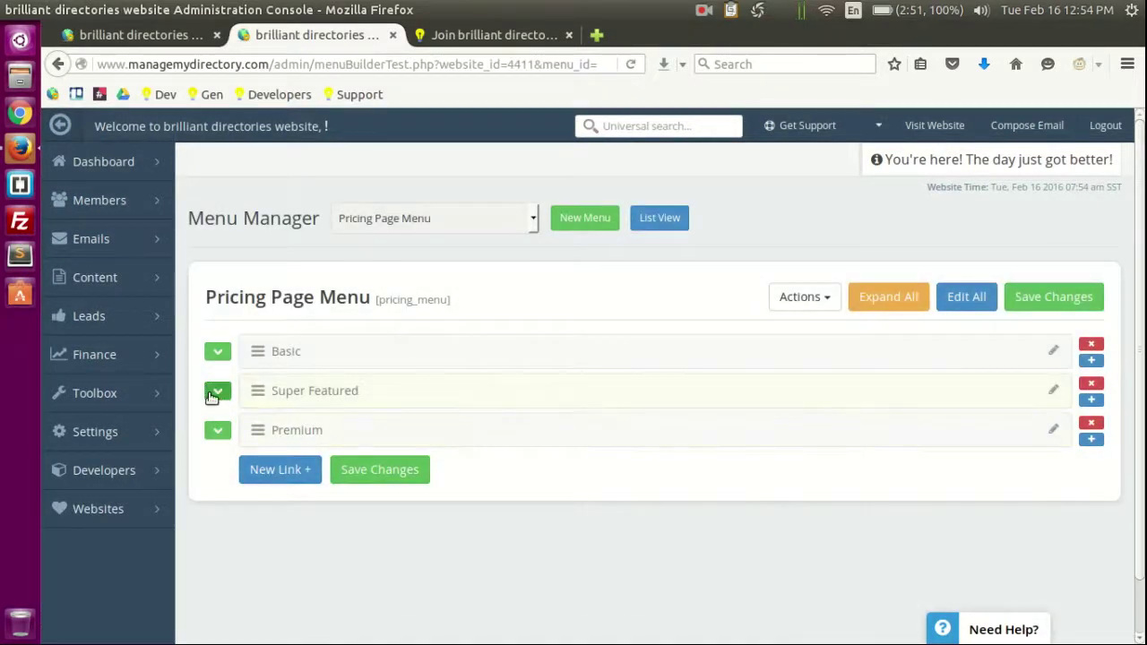
click(216, 392)
scroll(381, 271, down, 3)
scroll(280, 355, up, 2)
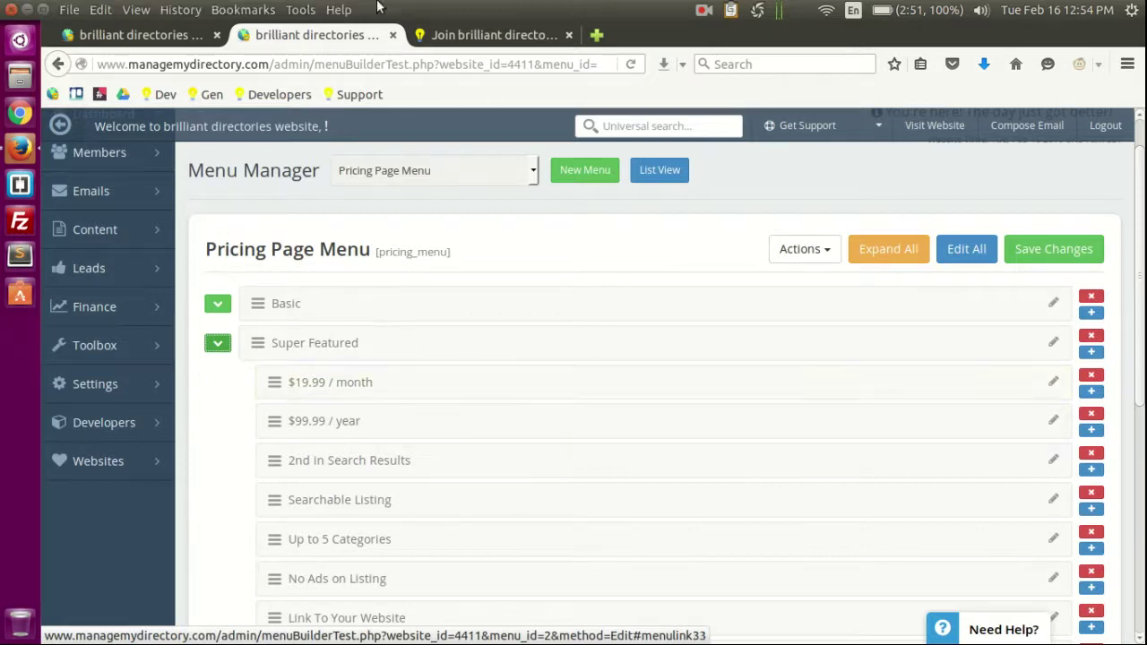
Compare with the join page's $19.99 / month price, then return to the Membership Levels list
click(476, 39)
scroll(791, 466, down, 1)
scroll(791, 466, down, 2)
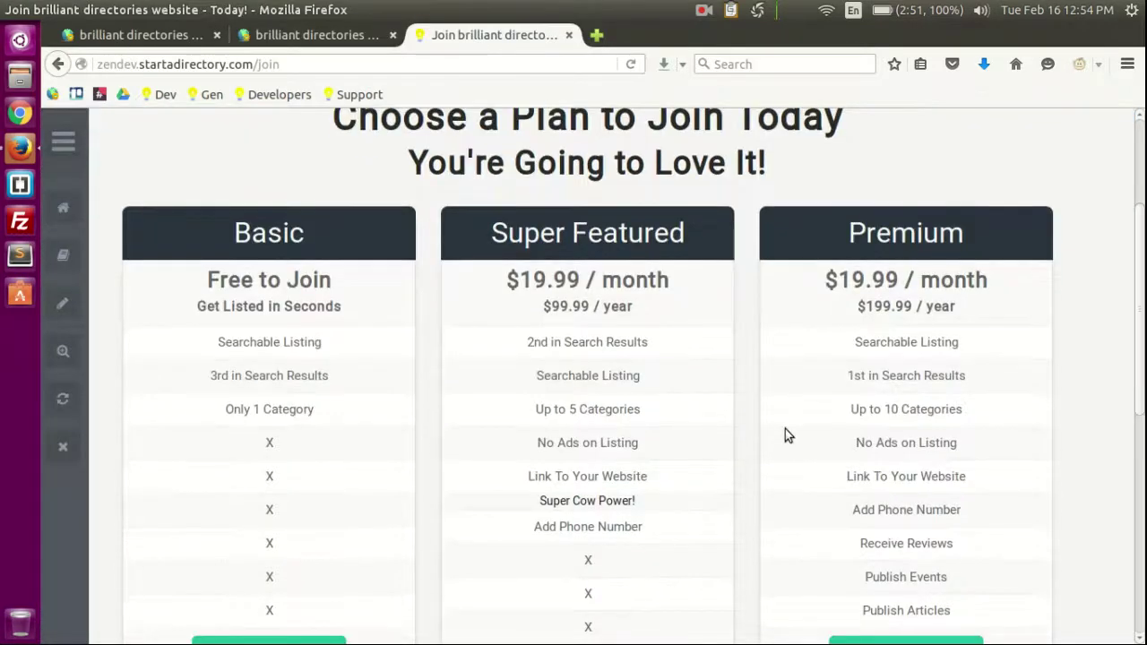
click(314, 35)
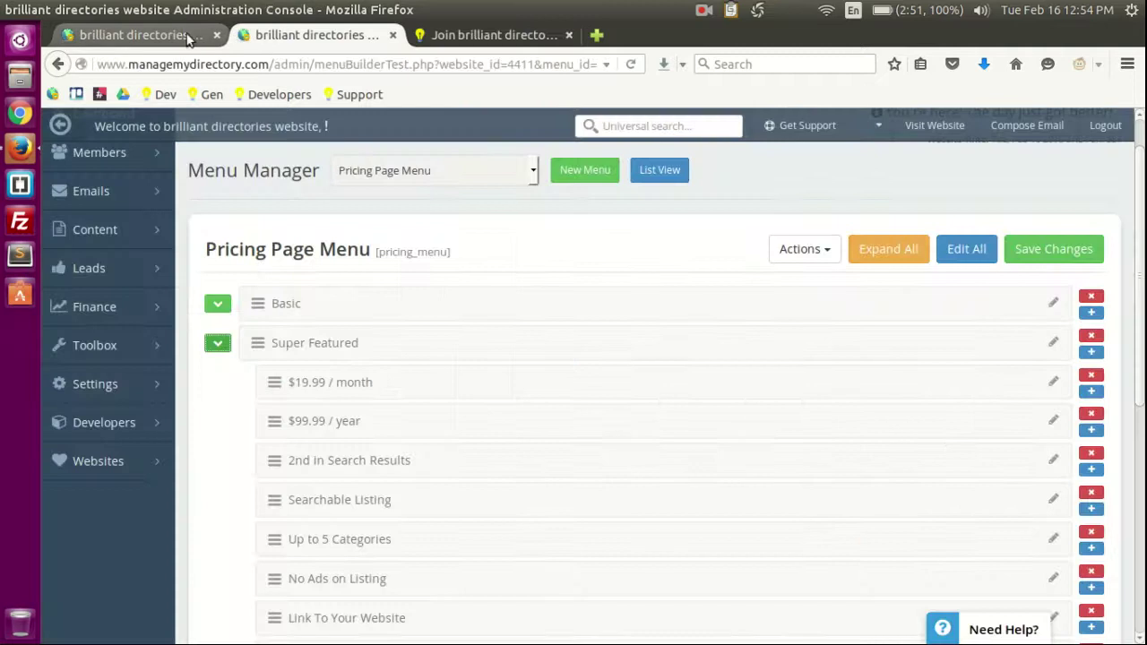
click(139, 35)
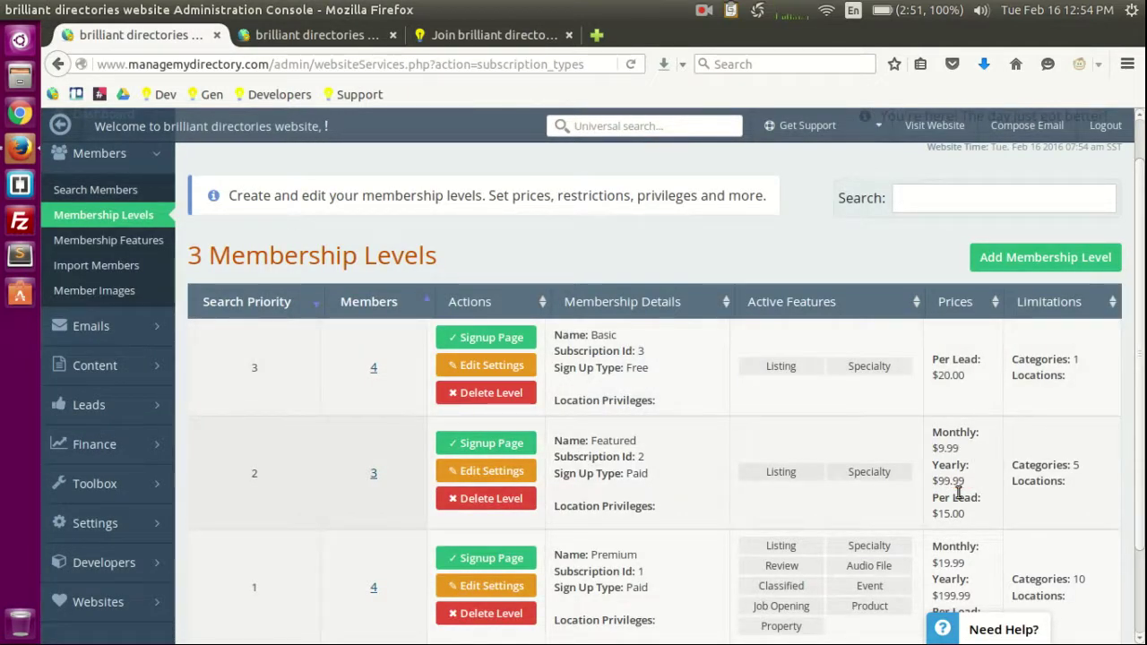
Review the Featured level's pricing settings, $9.99 monthly and $99.99 yearly, then close them
click(488, 470)
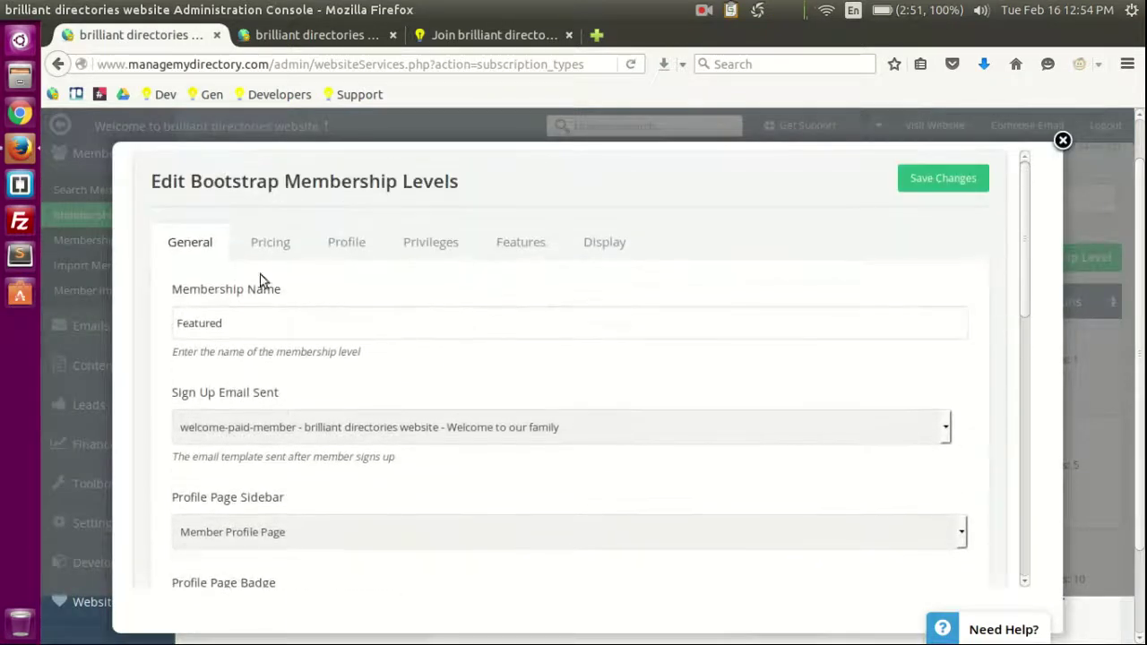
click(267, 241)
scroll(187, 374, down, 6)
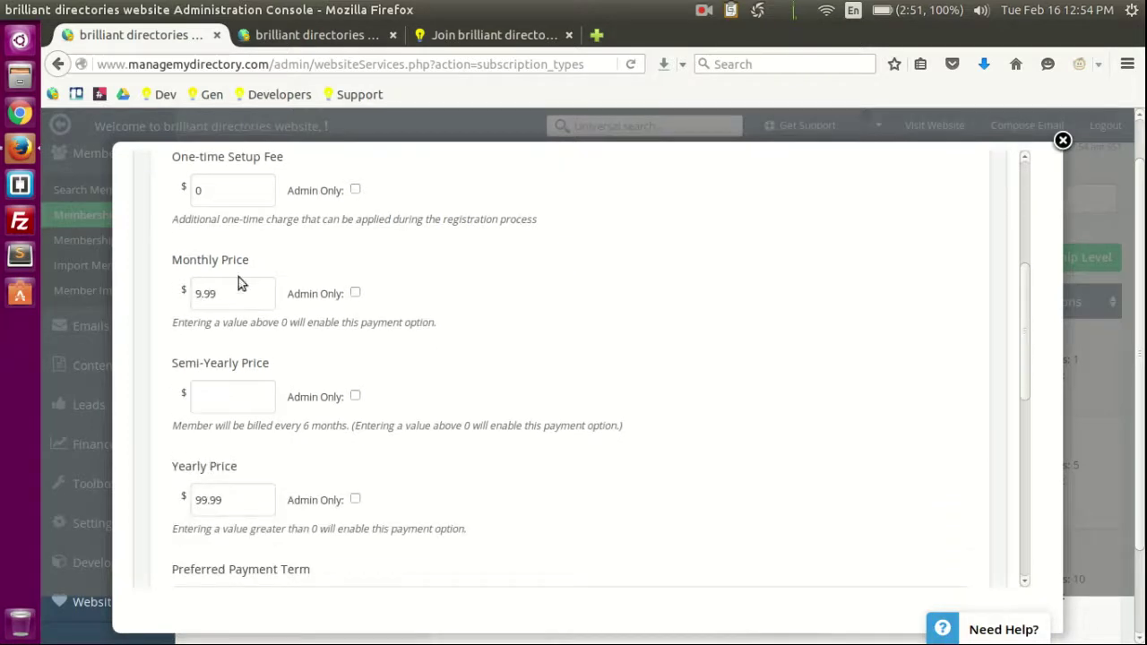
scroll(199, 316, down, 3)
scroll(245, 220, up, 8)
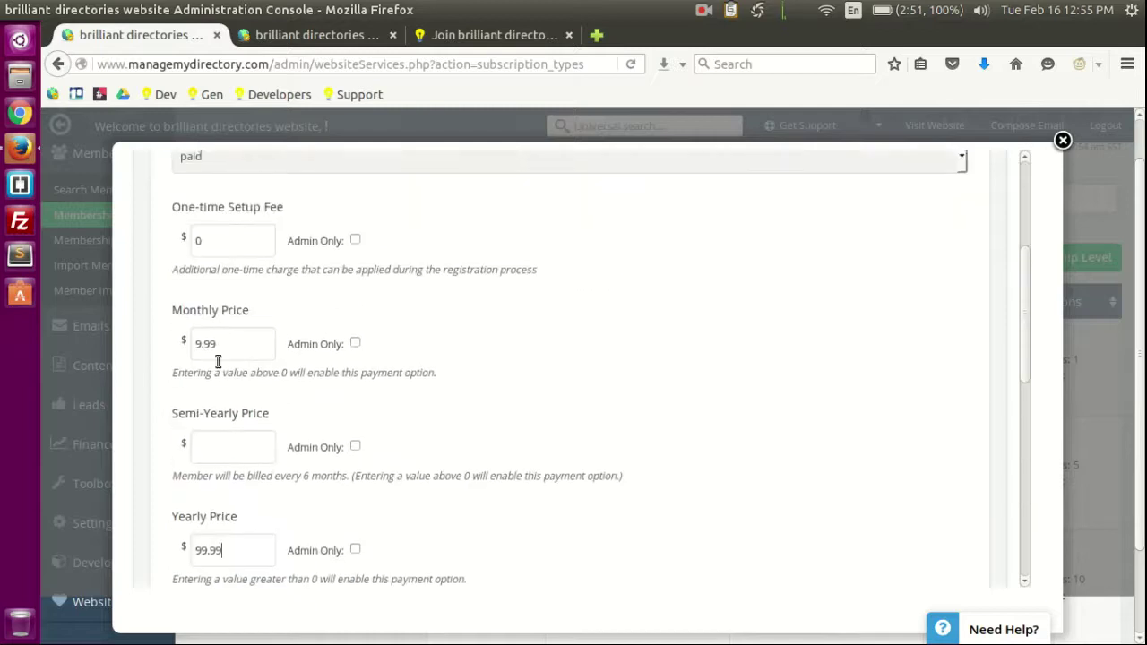
click(1062, 141)
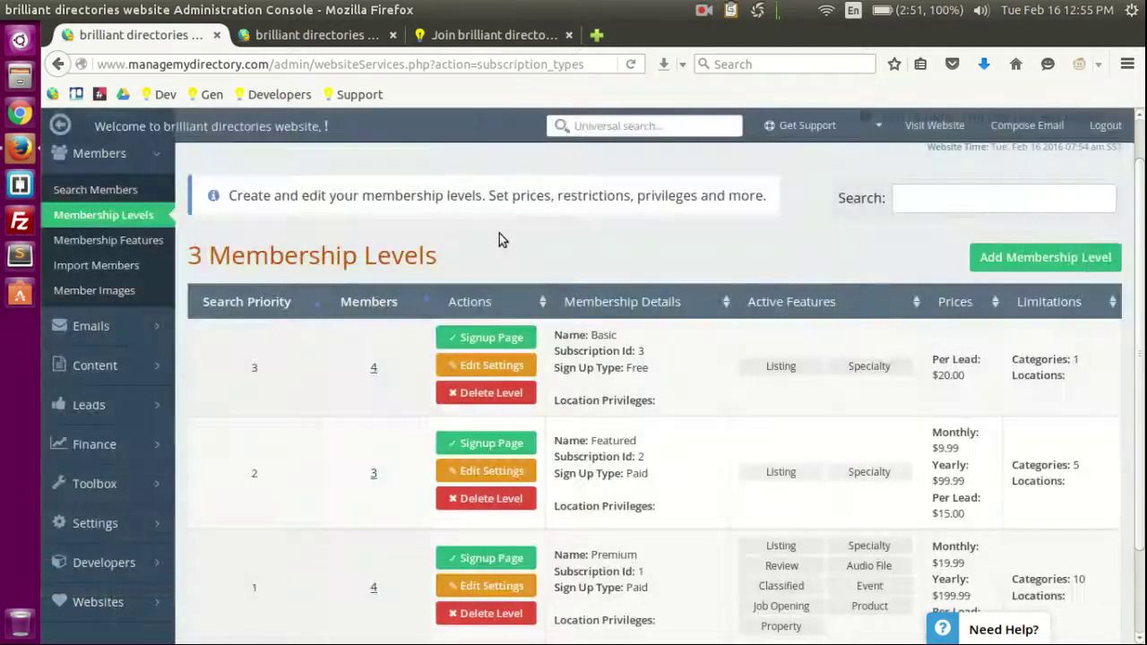
mouse_move(63, 410)
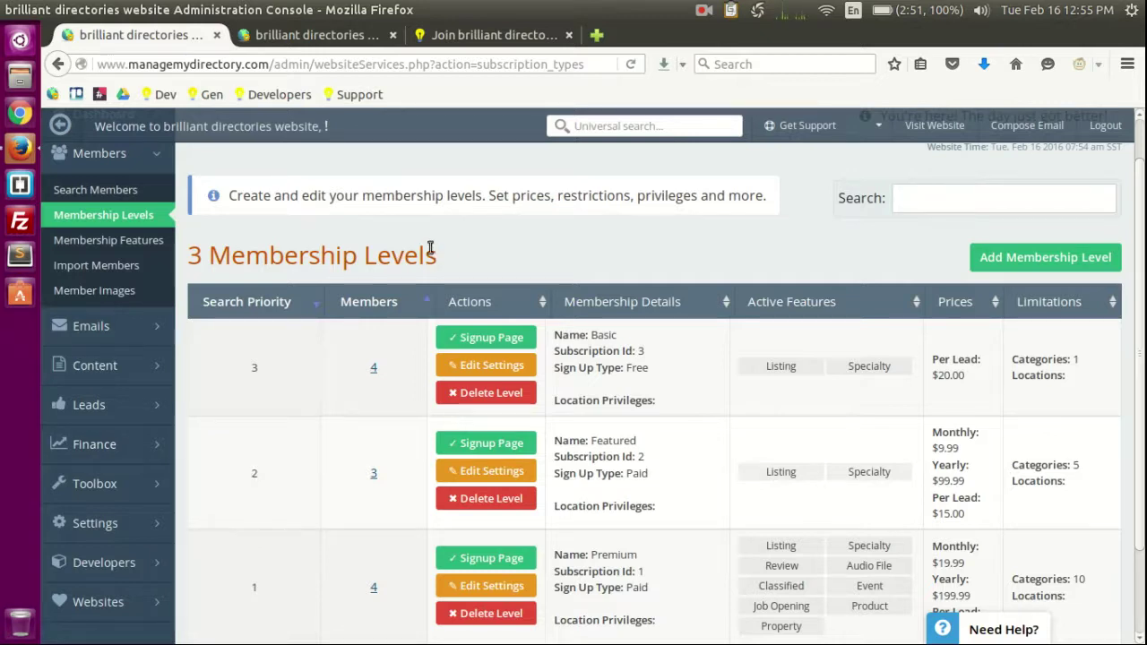
Start the Super Featured signup on the join page and choose the $9.99/month Month-to-Month option
click(307, 35)
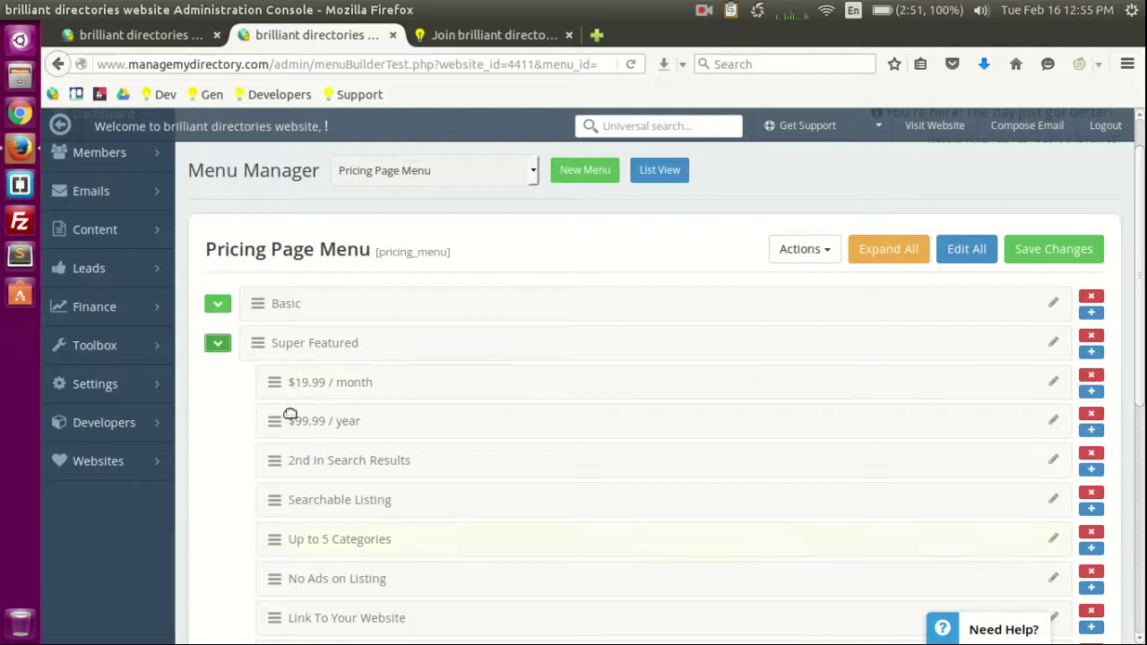
click(475, 35)
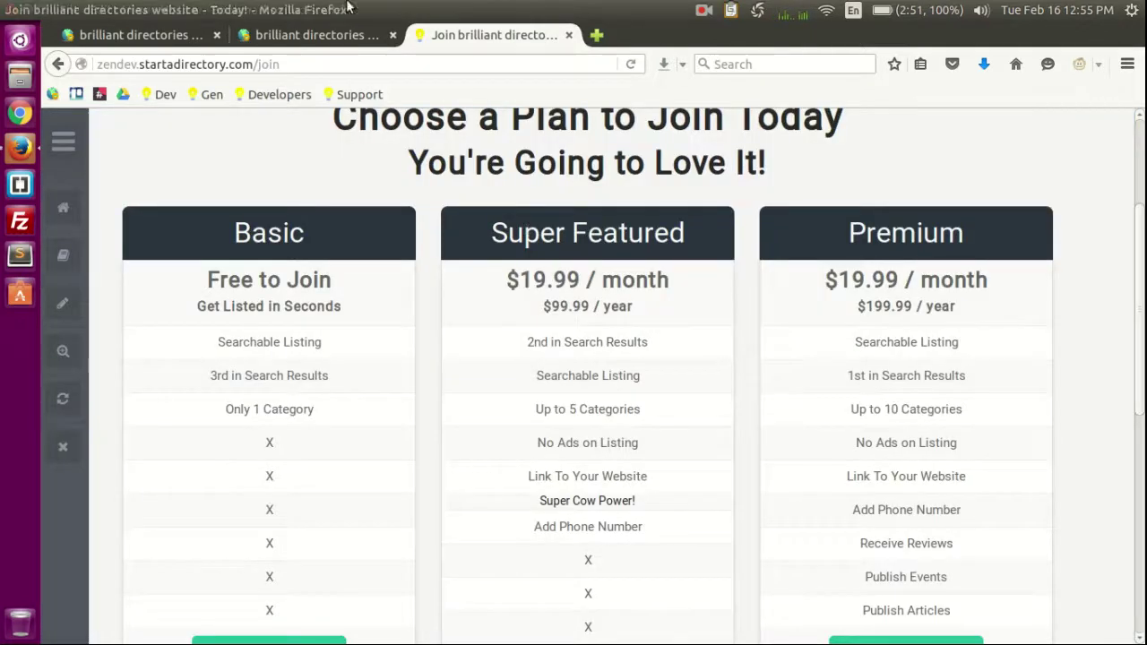
click(309, 35)
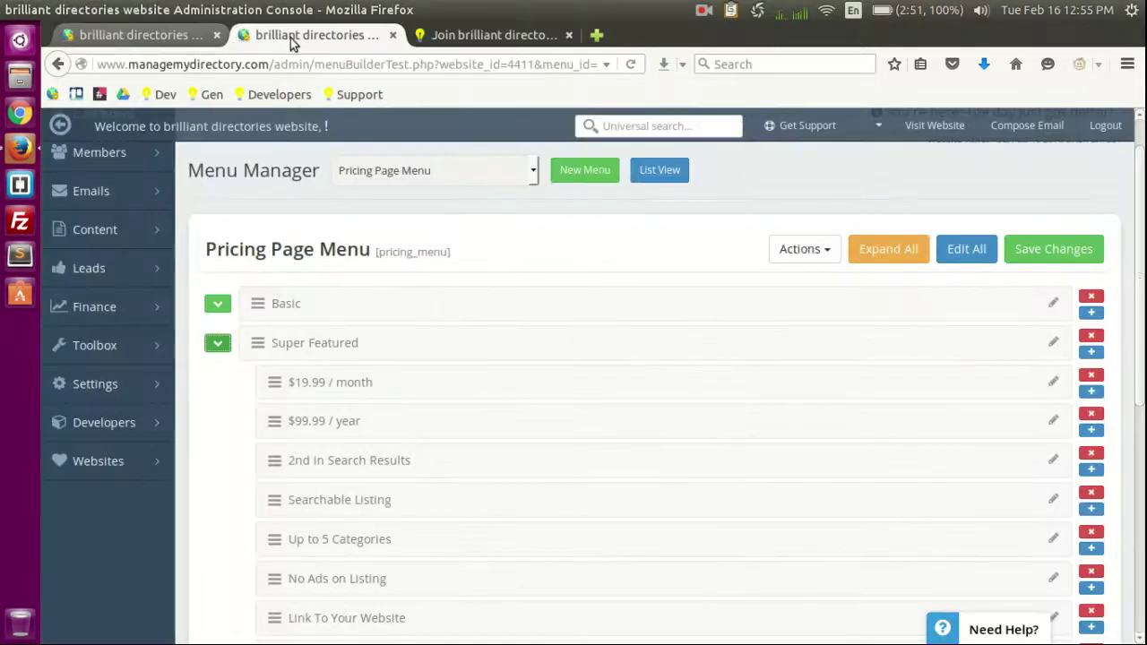
click(483, 35)
scroll(666, 337, down, 5)
click(573, 332)
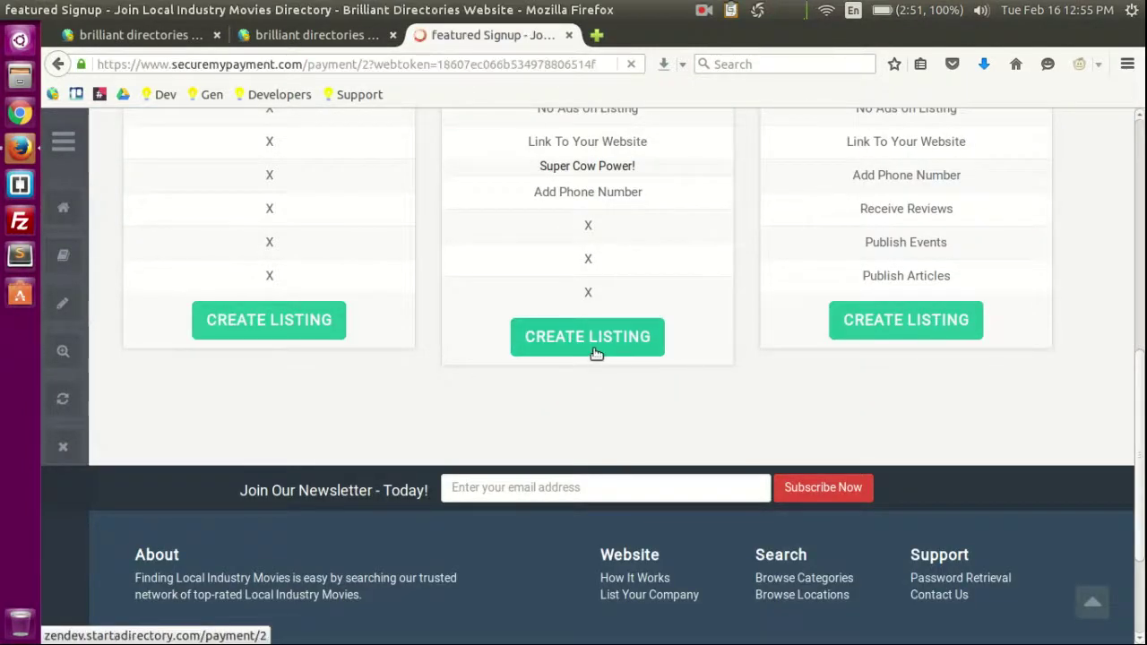
scroll(950, 371, down, 5)
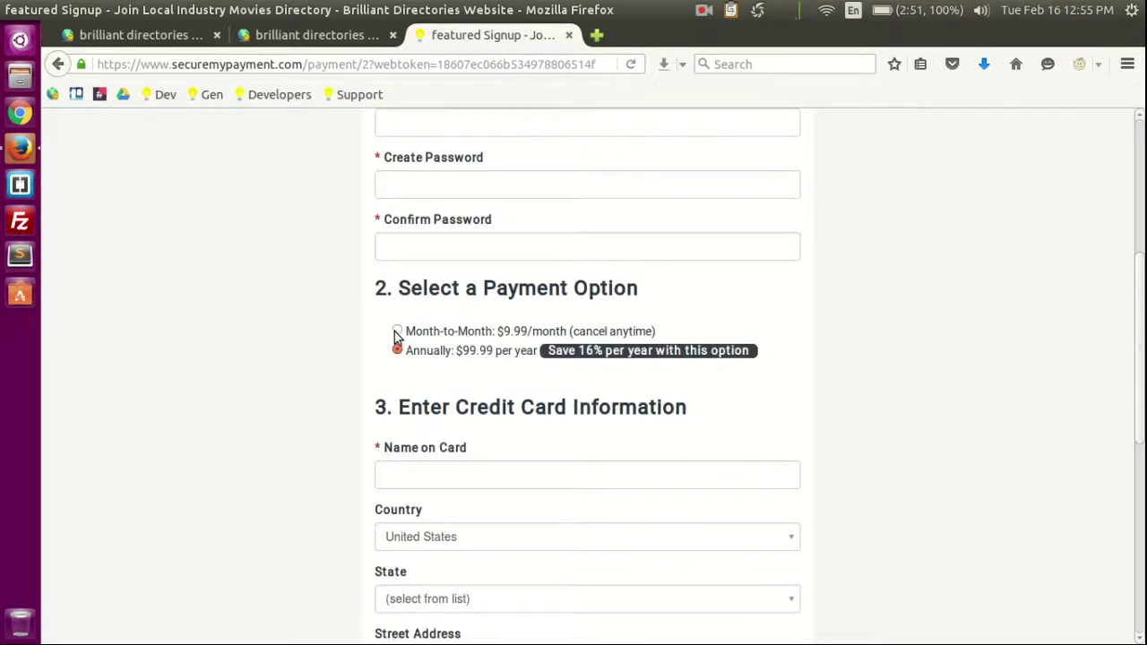
drag(402, 287, 629, 288)
click(687, 280)
click(397, 332)
Check the Featured level in Membership Levels, then return to the Pricing Page Menu
click(135, 35)
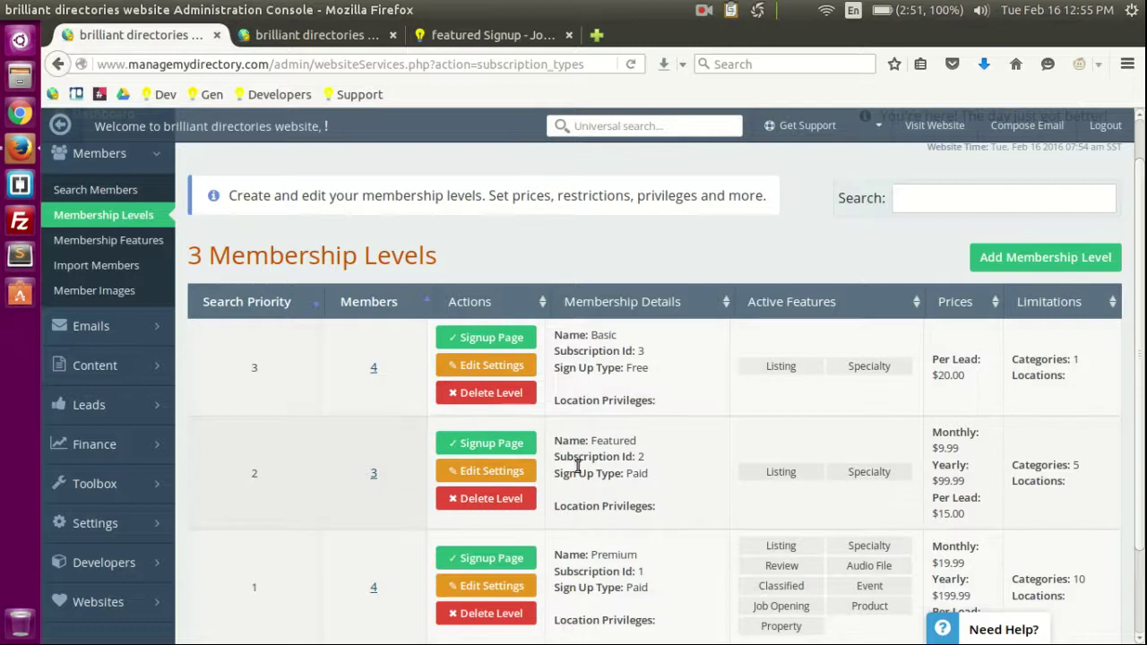
drag(574, 444, 661, 454)
click(668, 477)
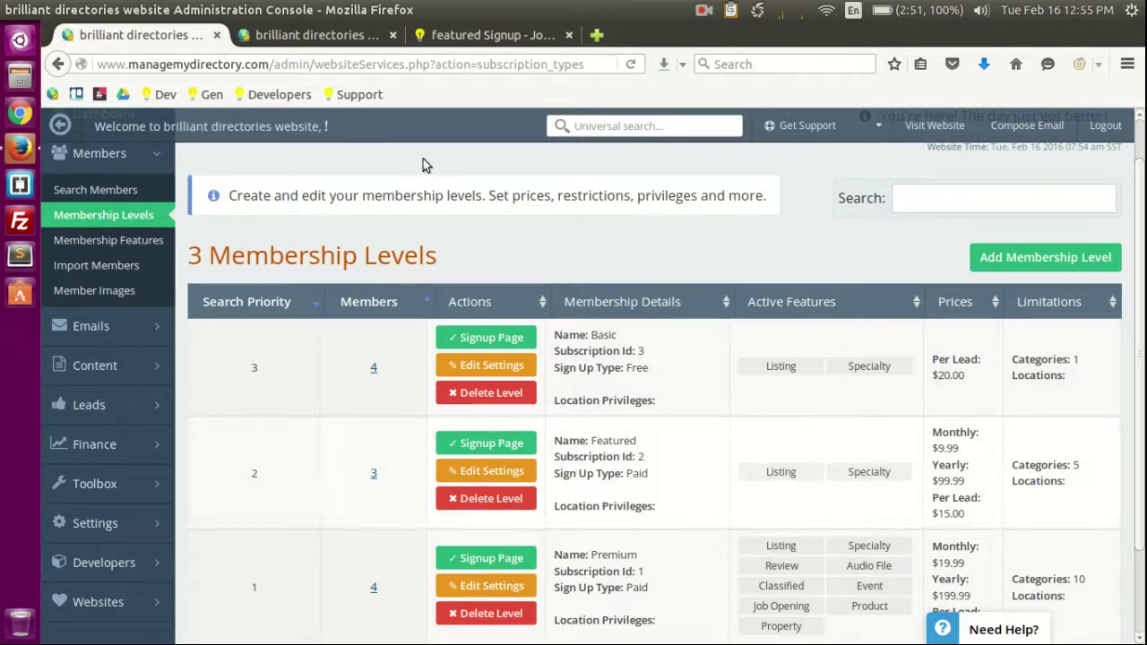
click(324, 33)
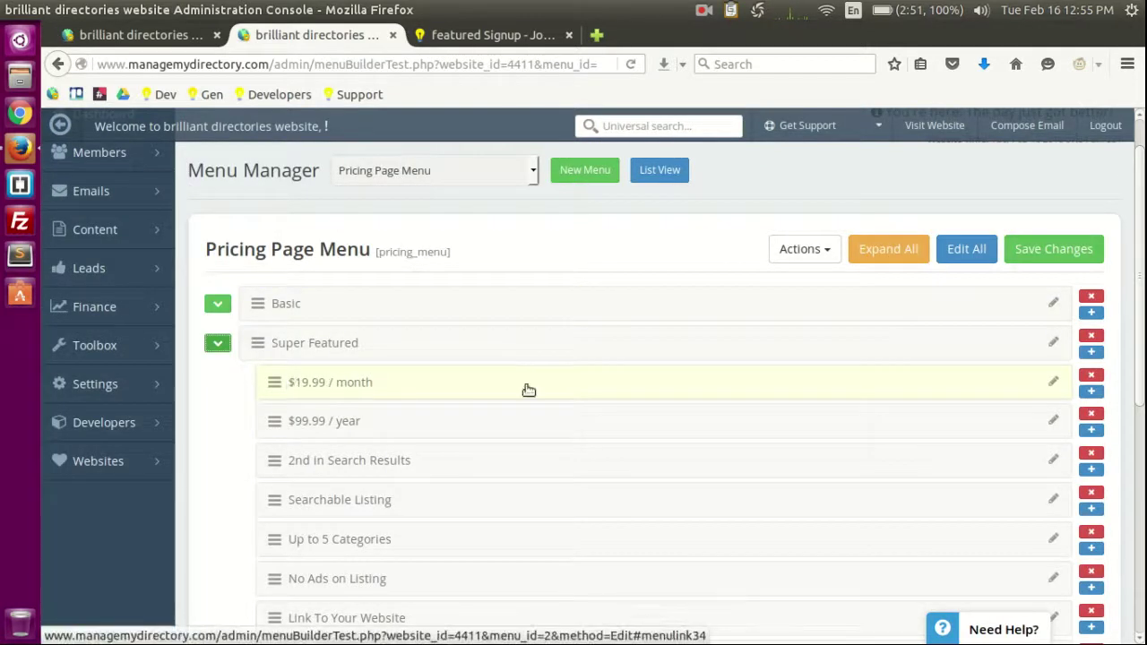
Replace the $19.99 / month link text with 'Less than $20 a Month' and save the menu
click(1050, 384)
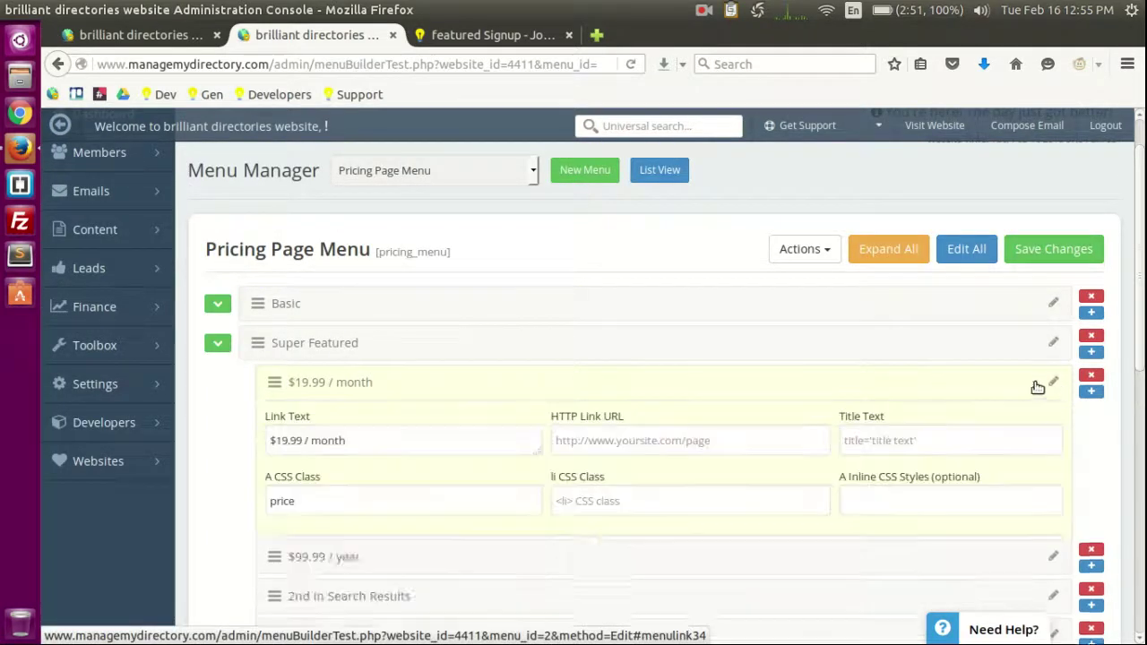
triple_click(358, 442)
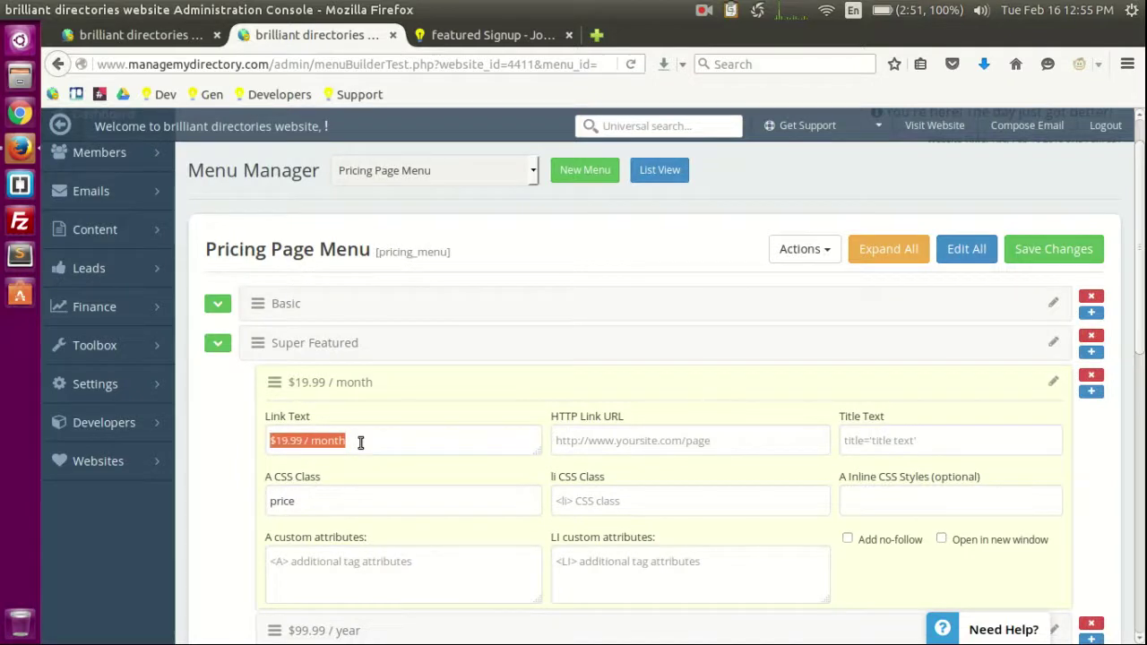
text(Less than)
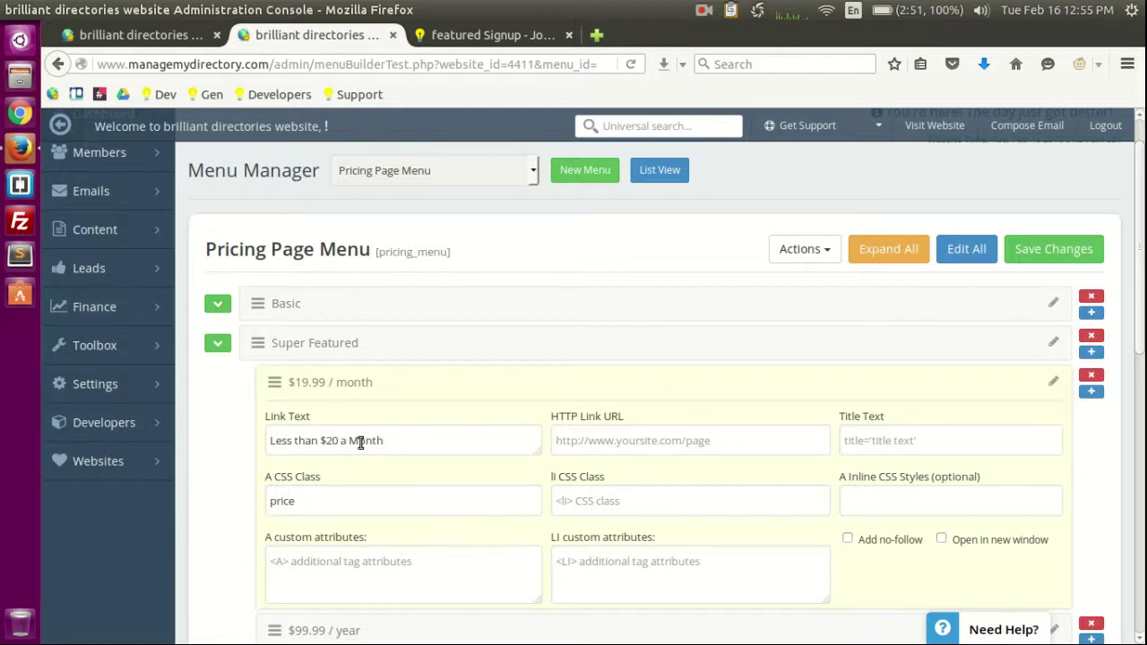
click(1070, 240)
click(473, 37)
scroll(299, 224, up, 7)
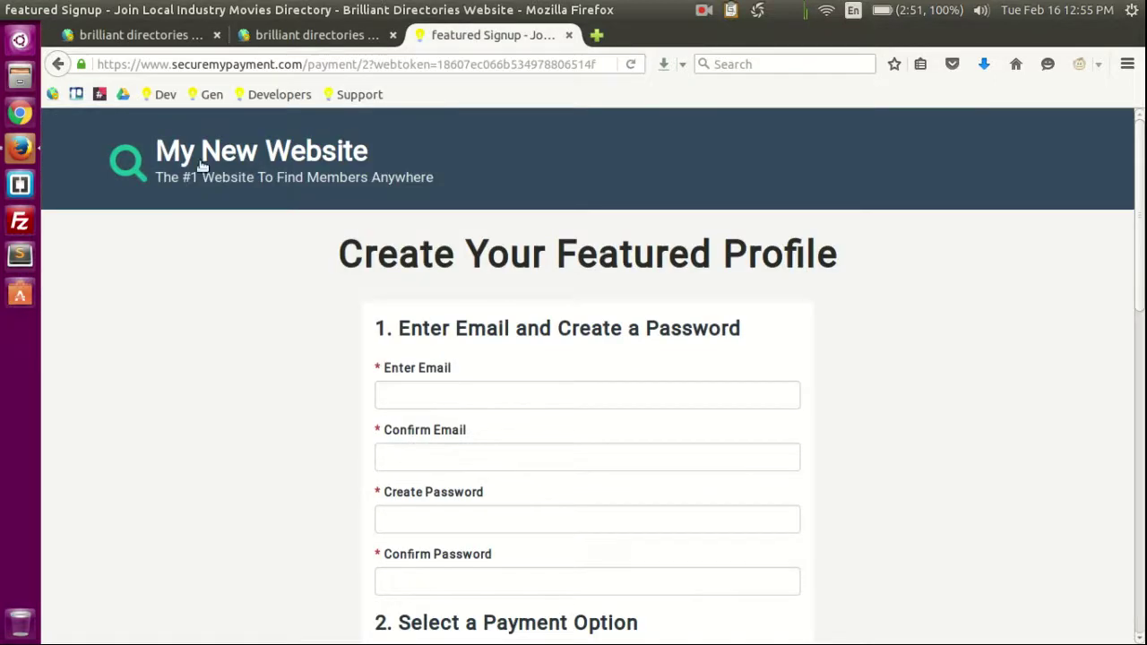
Reopen the join page showing 'Less than $20 a Month' and start the Super Featured signup at $9.99/month
click(204, 159)
click(995, 140)
scroll(541, 363, down, 3)
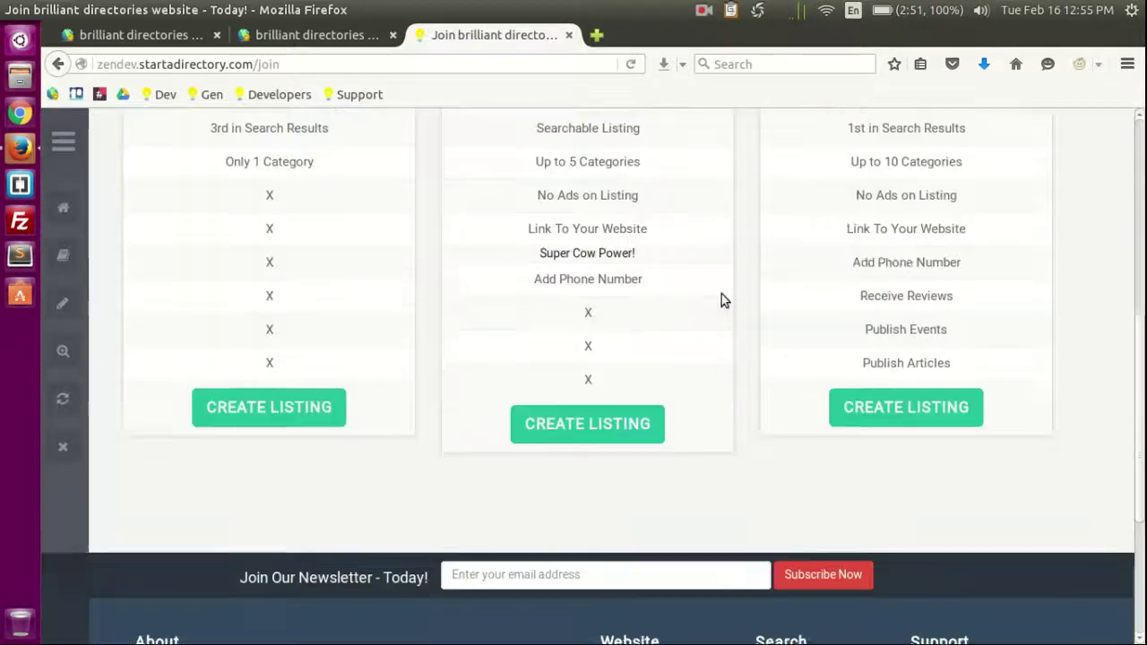
scroll(722, 297, down, 5)
click(606, 341)
scroll(654, 421, down, 6)
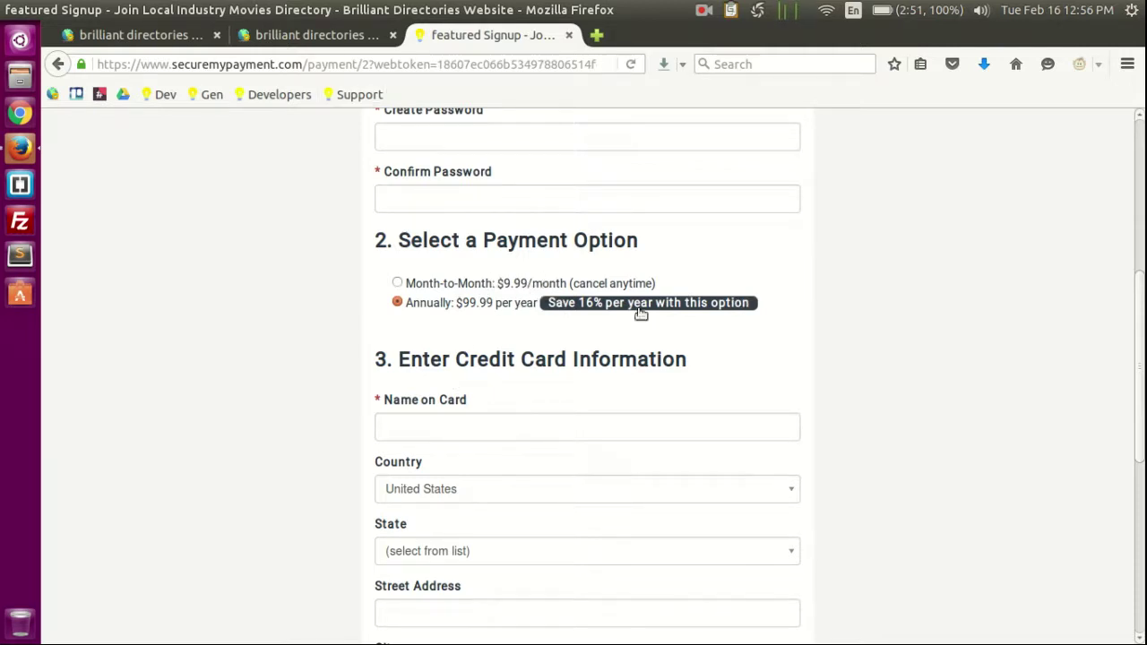
Return to the Membership Levels list, Featured still at $9.99 monthly and $99.99 yearly
click(321, 40)
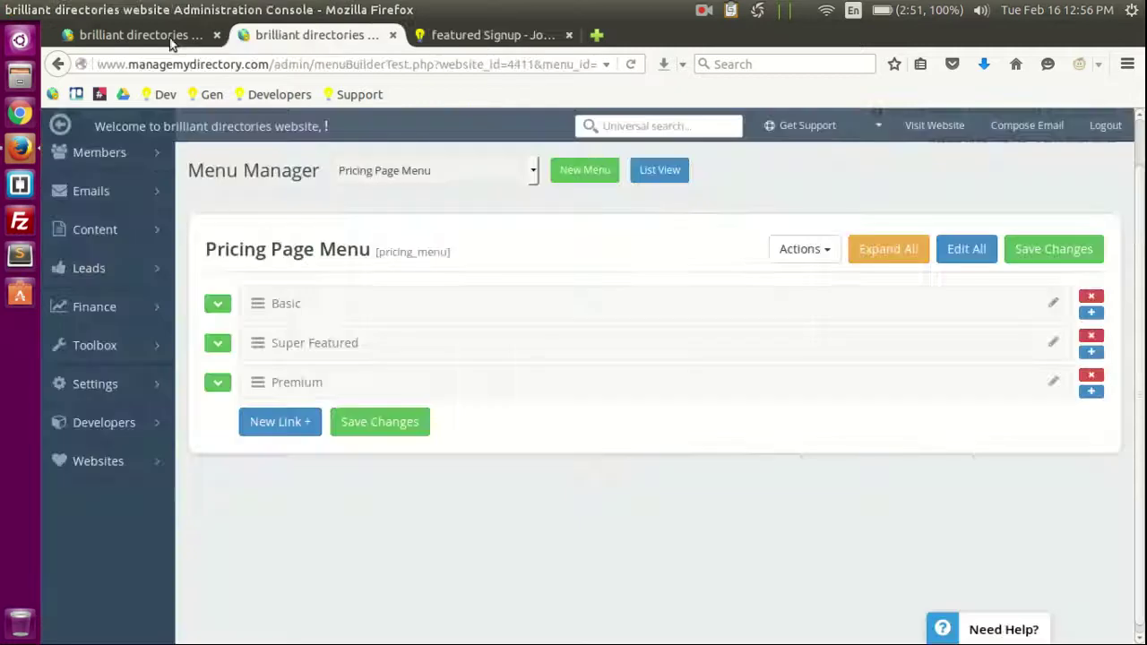
click(117, 41)
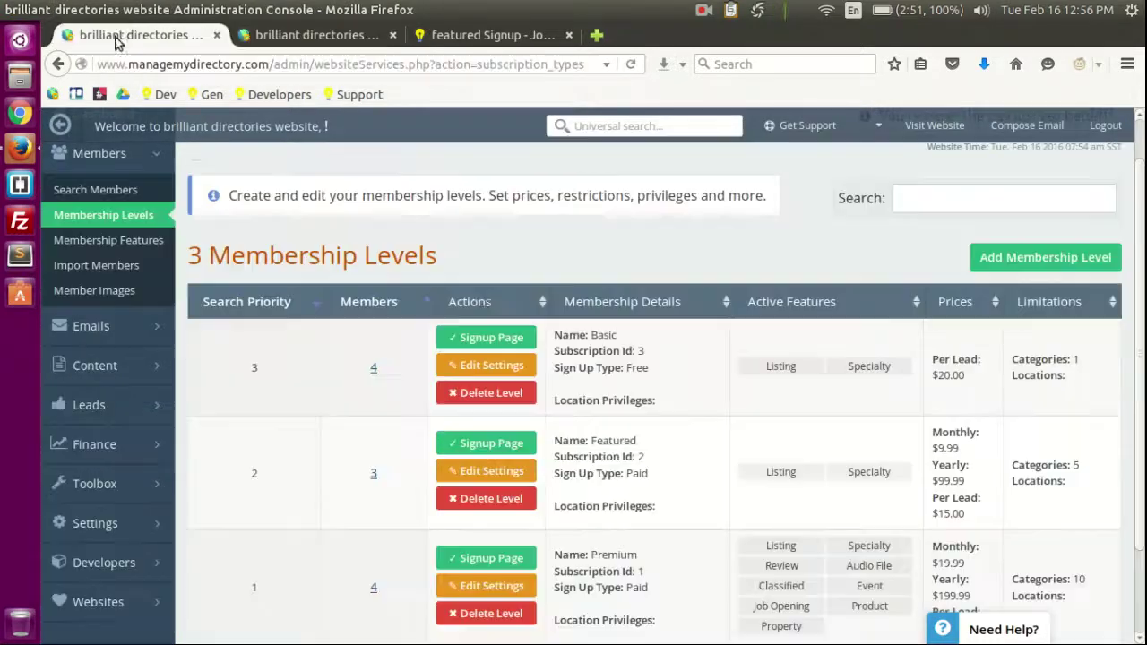
mouse_move(90, 481)
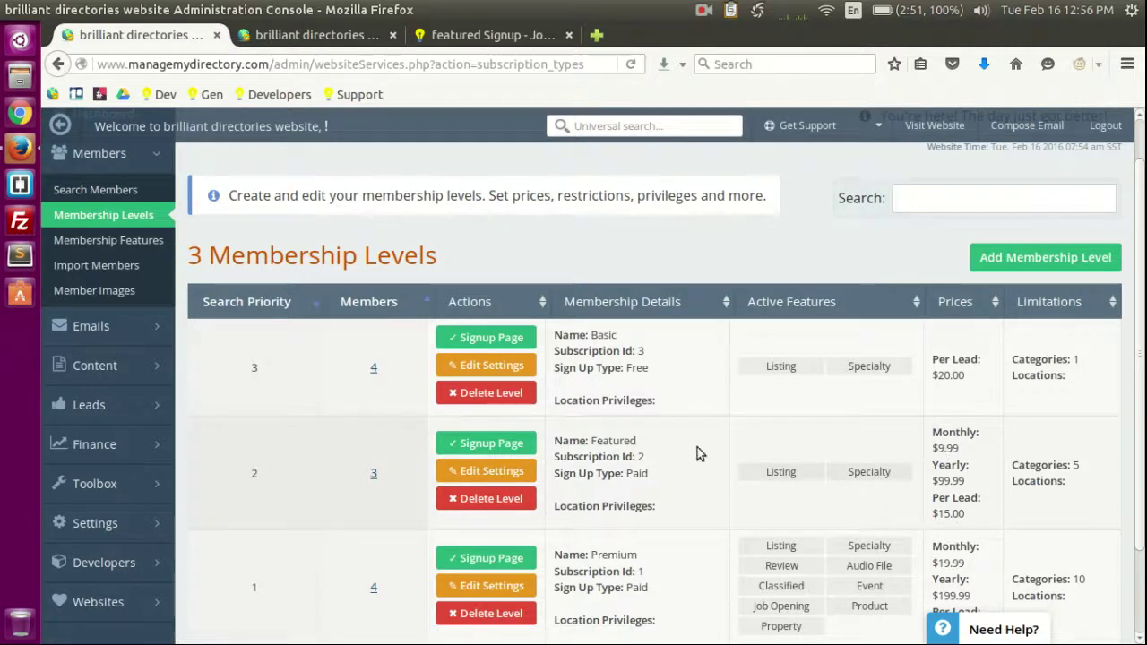
scroll(618, 448, down, 1)
scroll(615, 479, up, 2)
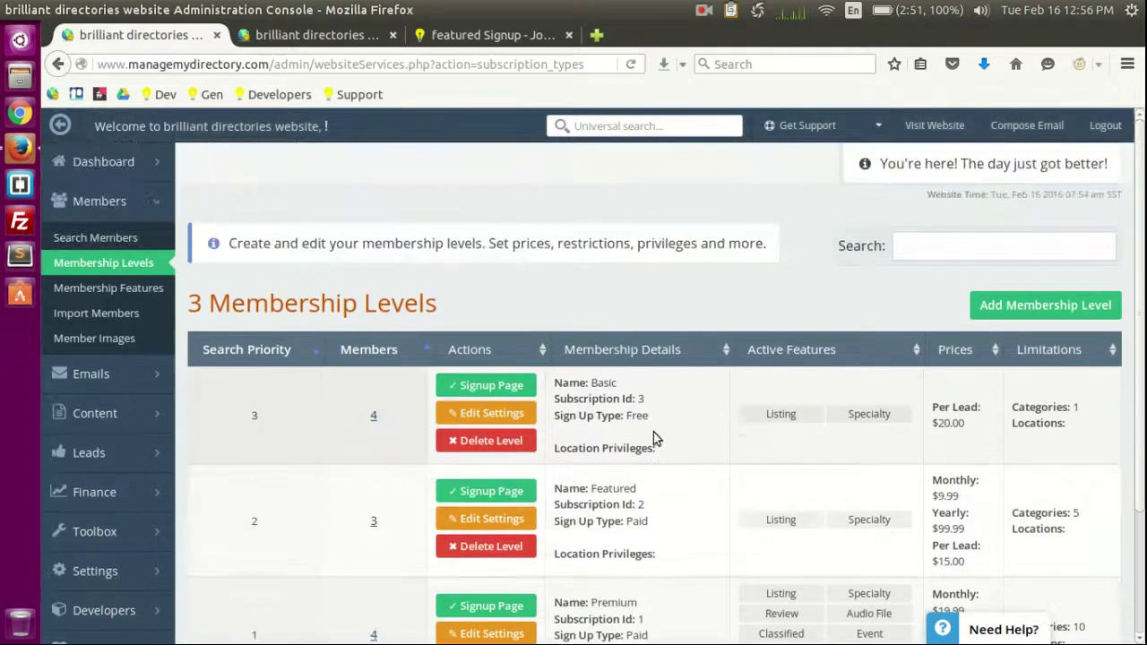